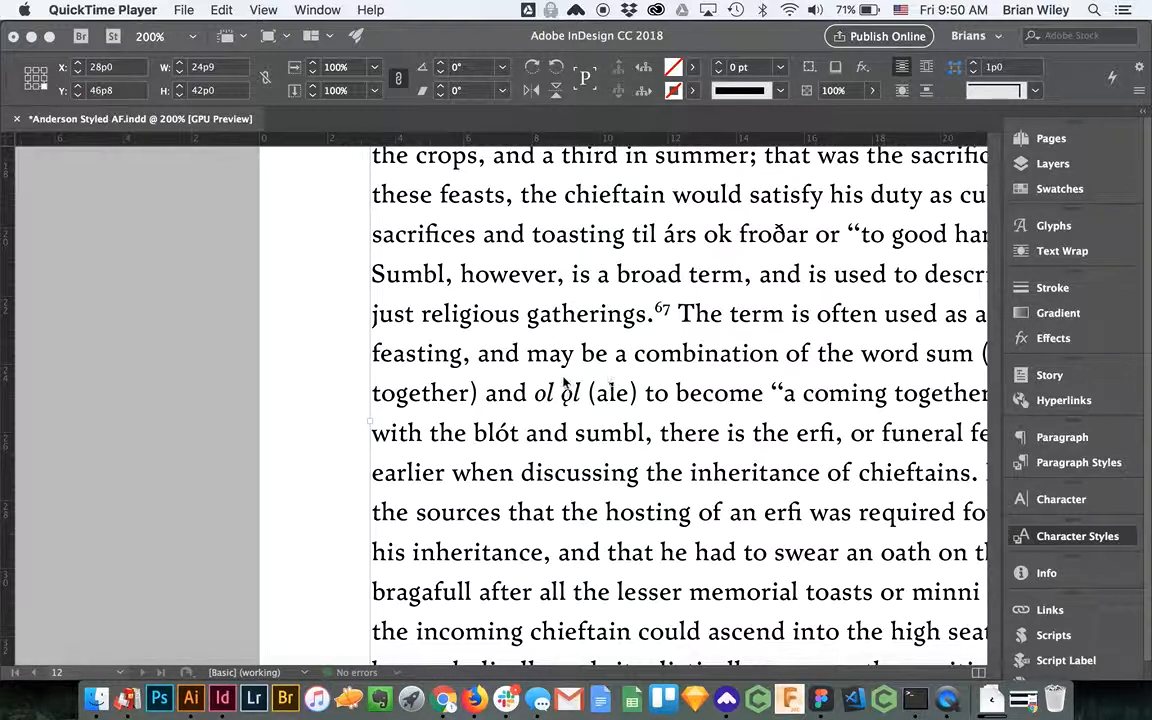
Step: Zoom in closely on the italic words "ol ǫl" in the body paragraph
click(345, 326)
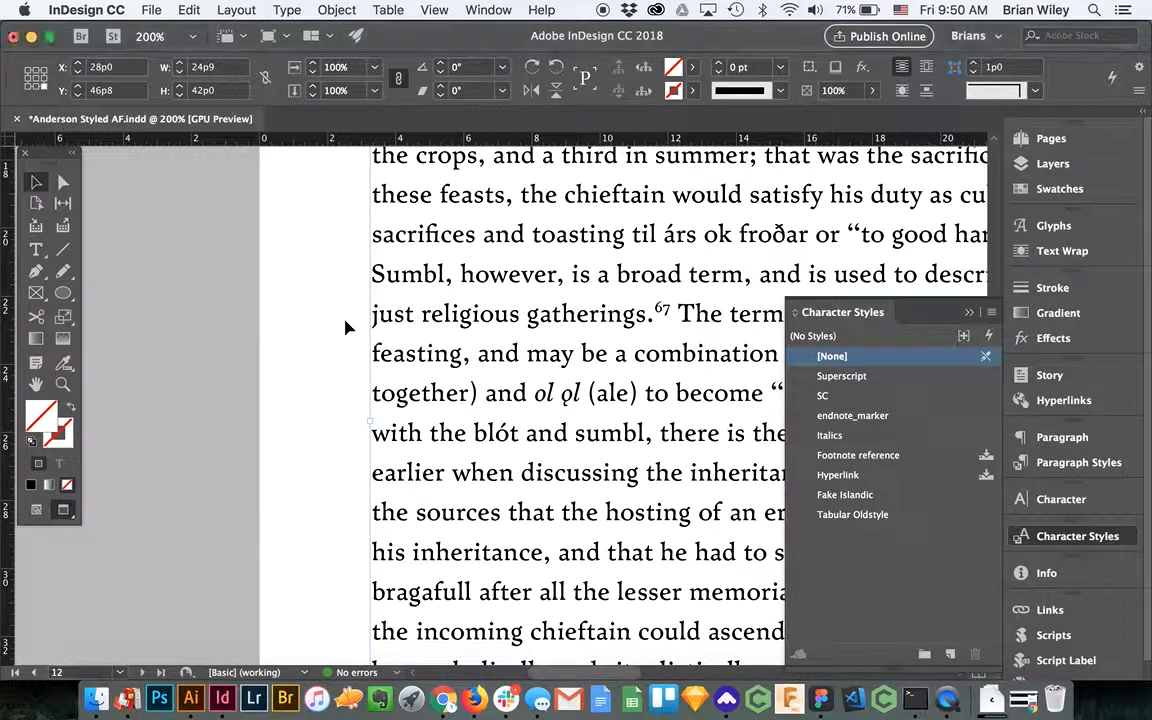
click(345, 326)
key(z)
drag(530, 367, 674, 442)
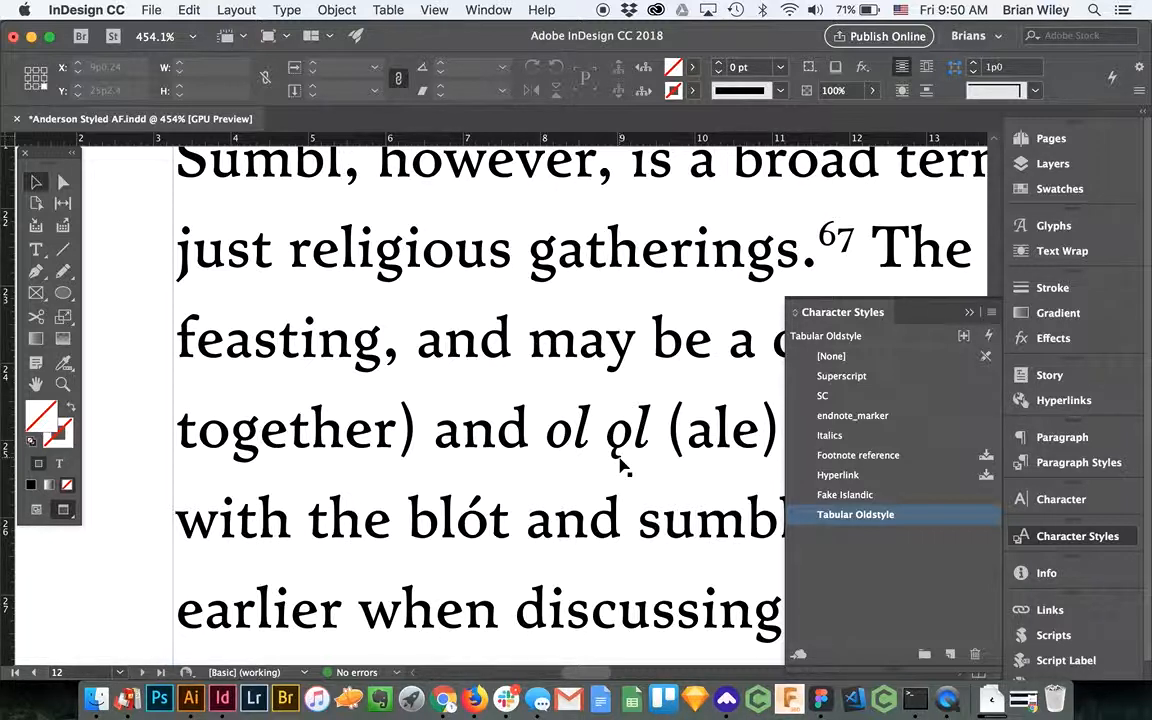
Step: Switch to Chrome and review the Wiktionary entries for "o caudata" and "ogonek"
key(super+Tab)
key(super+Tab)
key(super+Tab)
key(super+Tab)
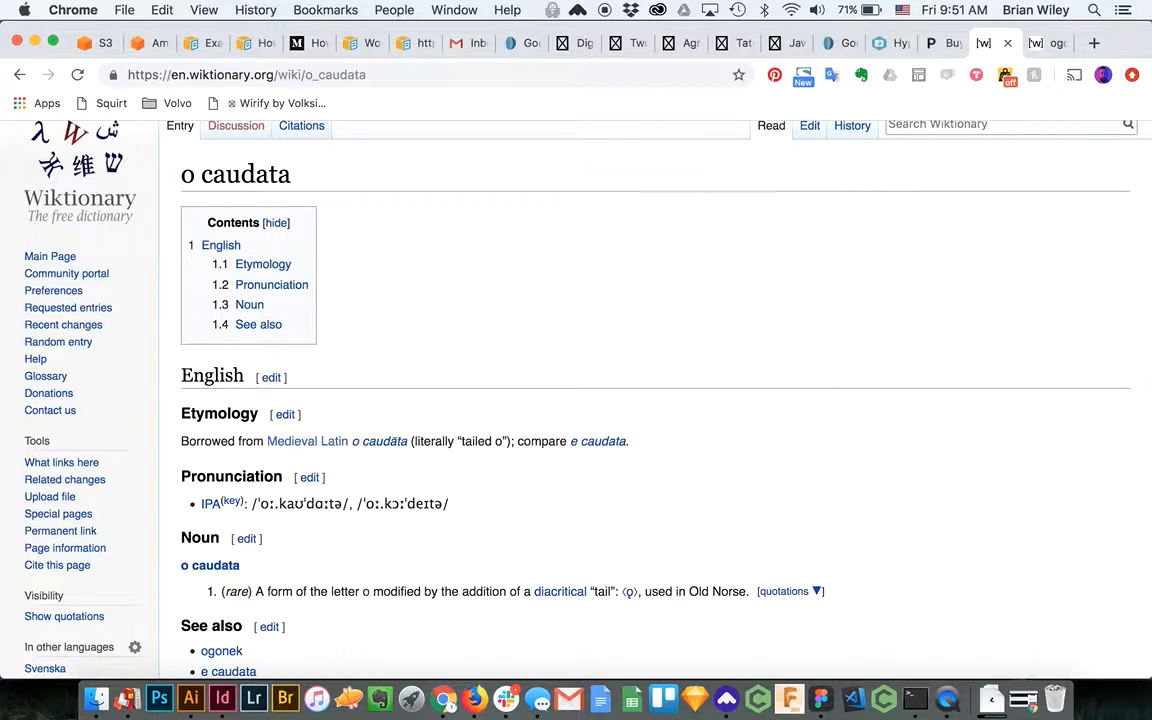
click(1046, 45)
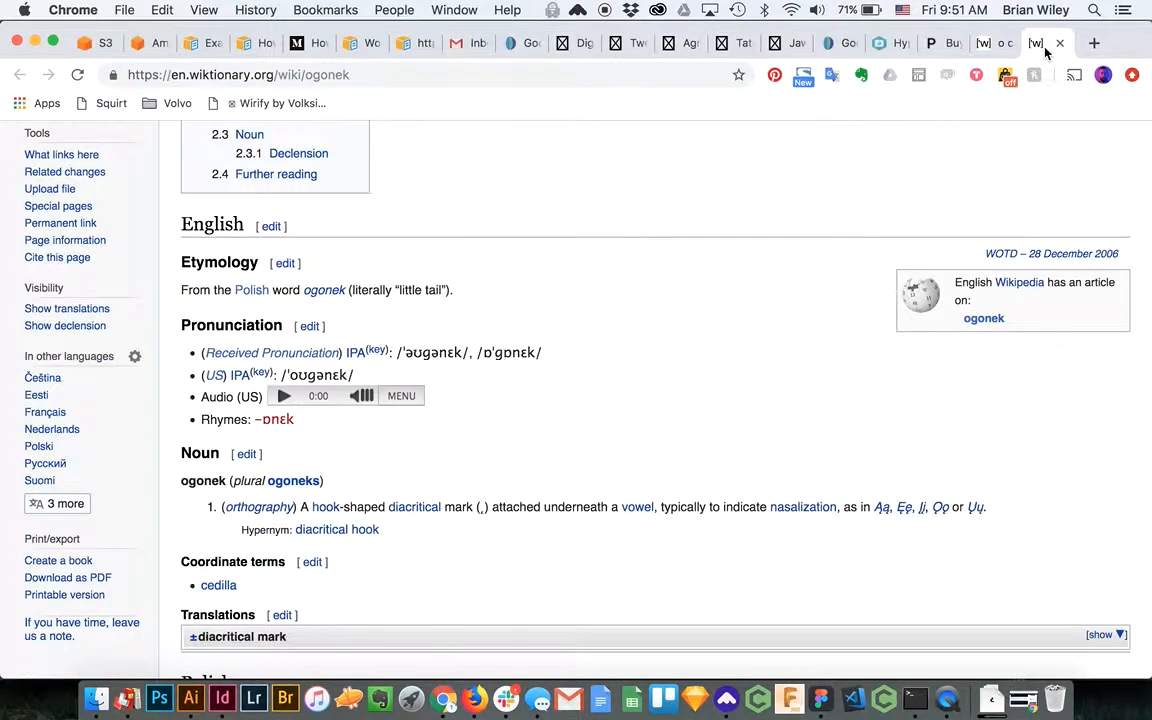
scroll(502, 327, up, 3)
scroll(502, 327, up, 2)
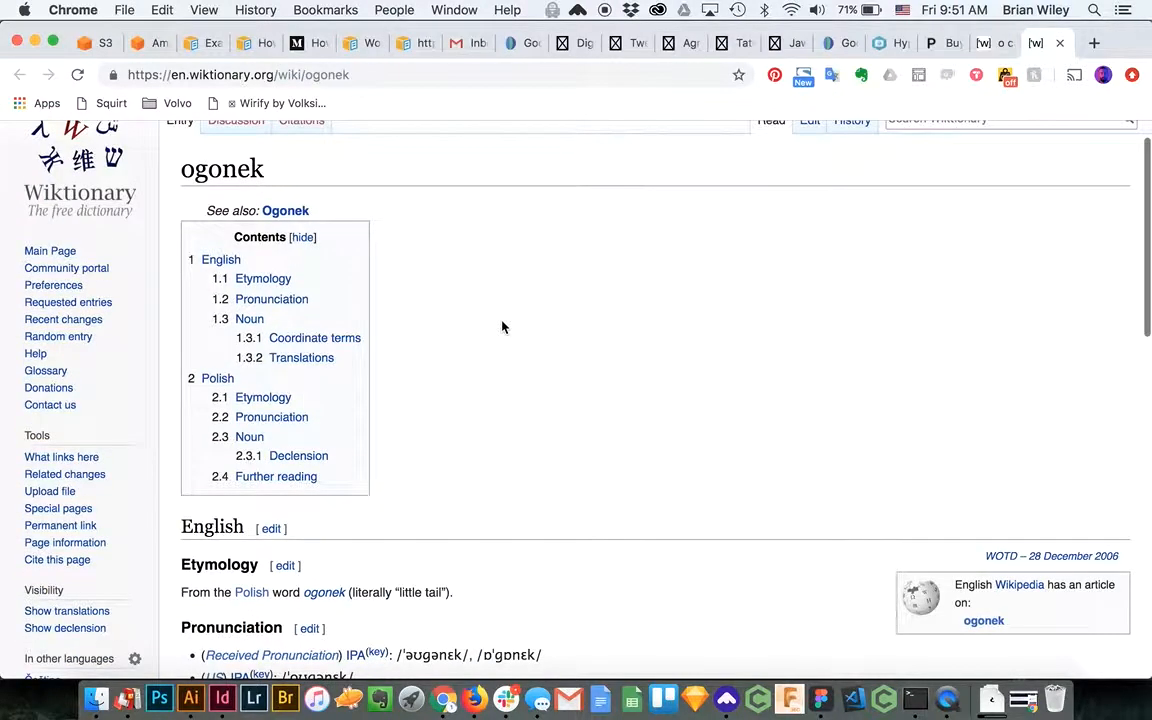
scroll(502, 327, down, 2)
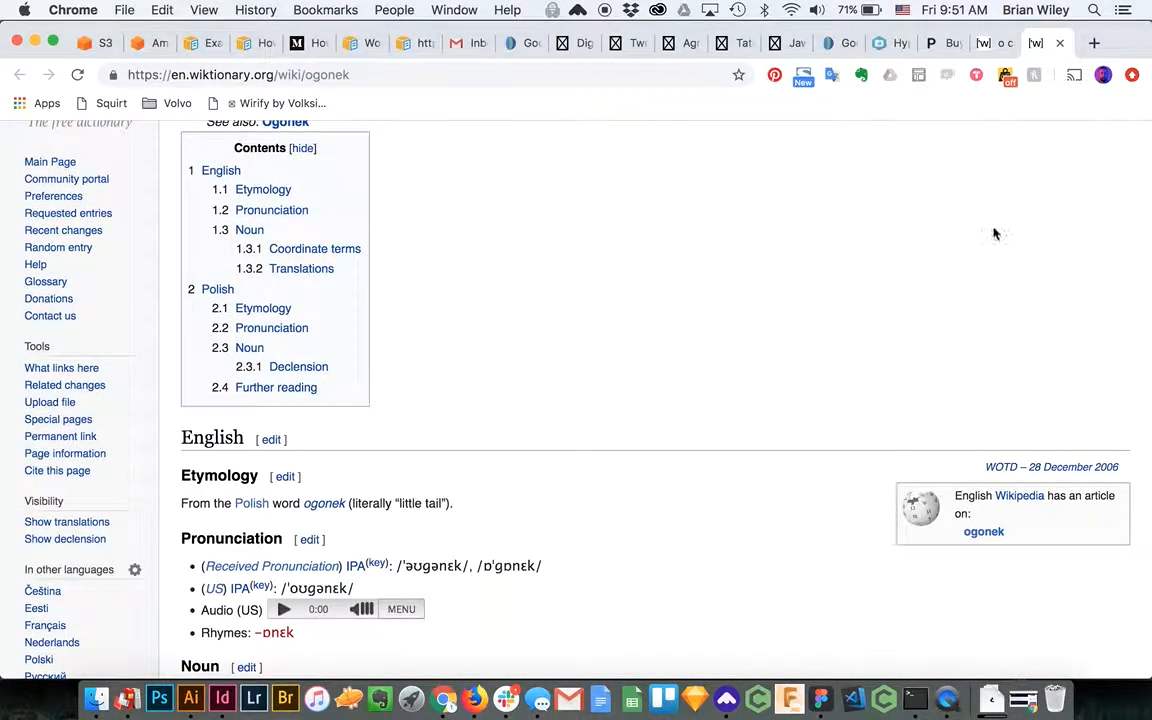
Step: Switch to Illustrator and save the hook-shaped artwork in Cedilla.ai
key(super+Tab)
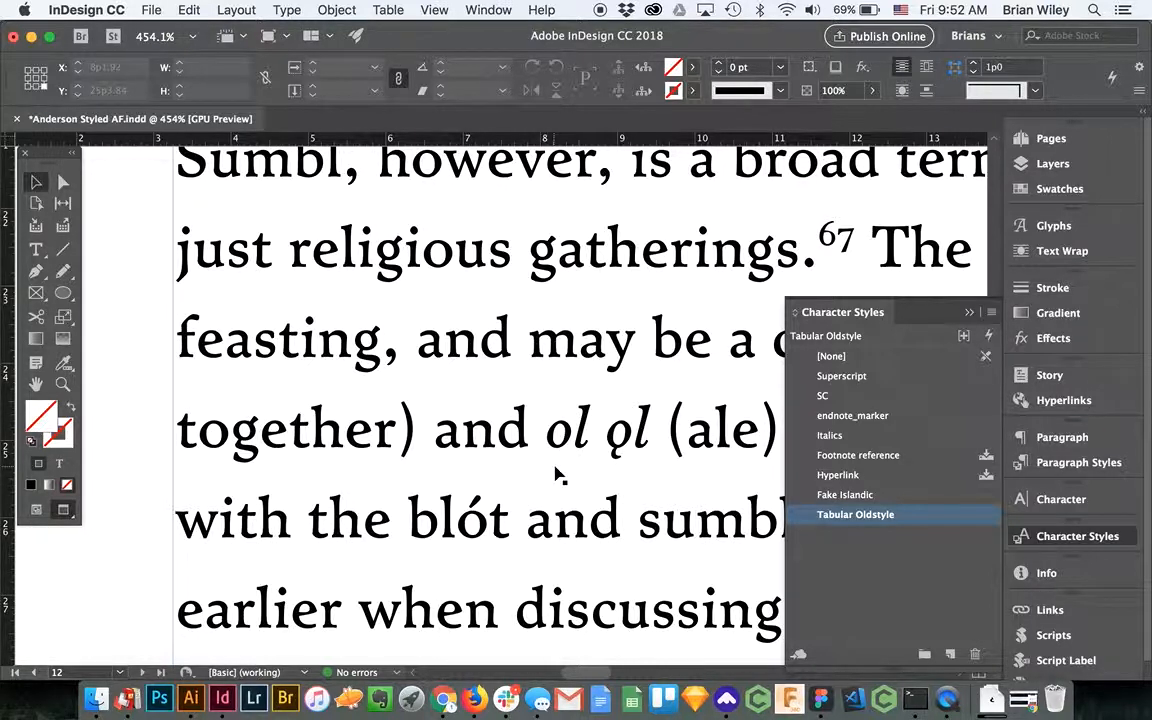
key(super+Tab)
key(super+Tab)
key(super+Tab)
key(super+Tab)
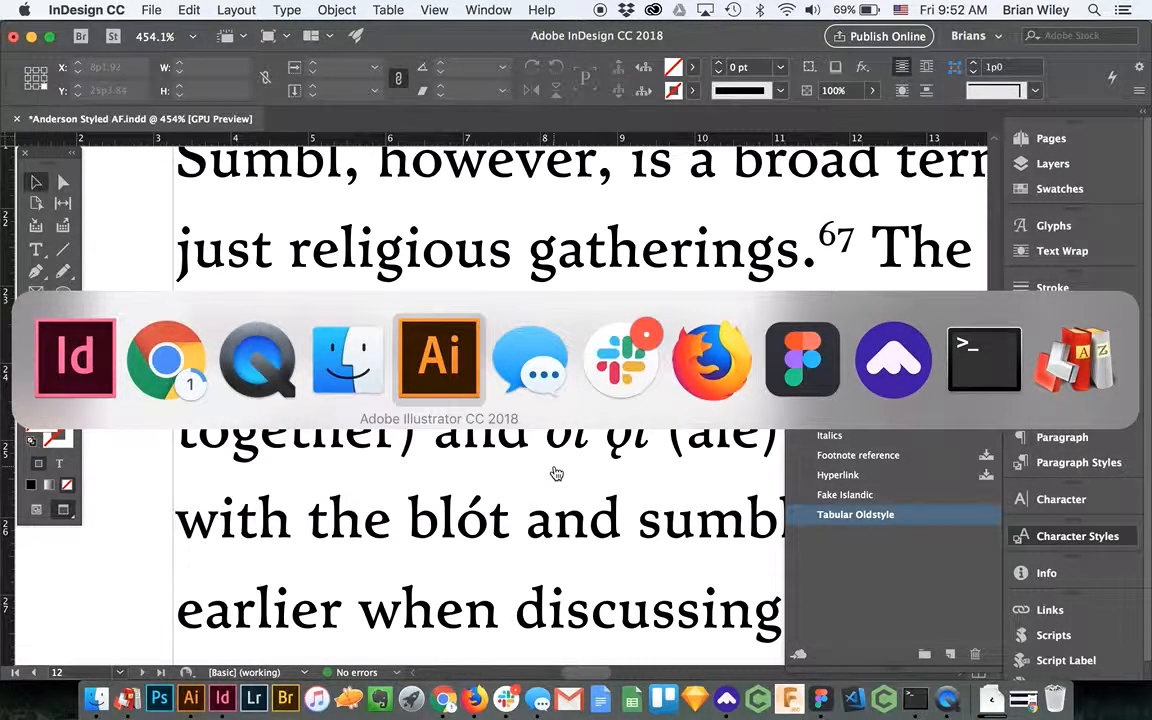
click(374, 441)
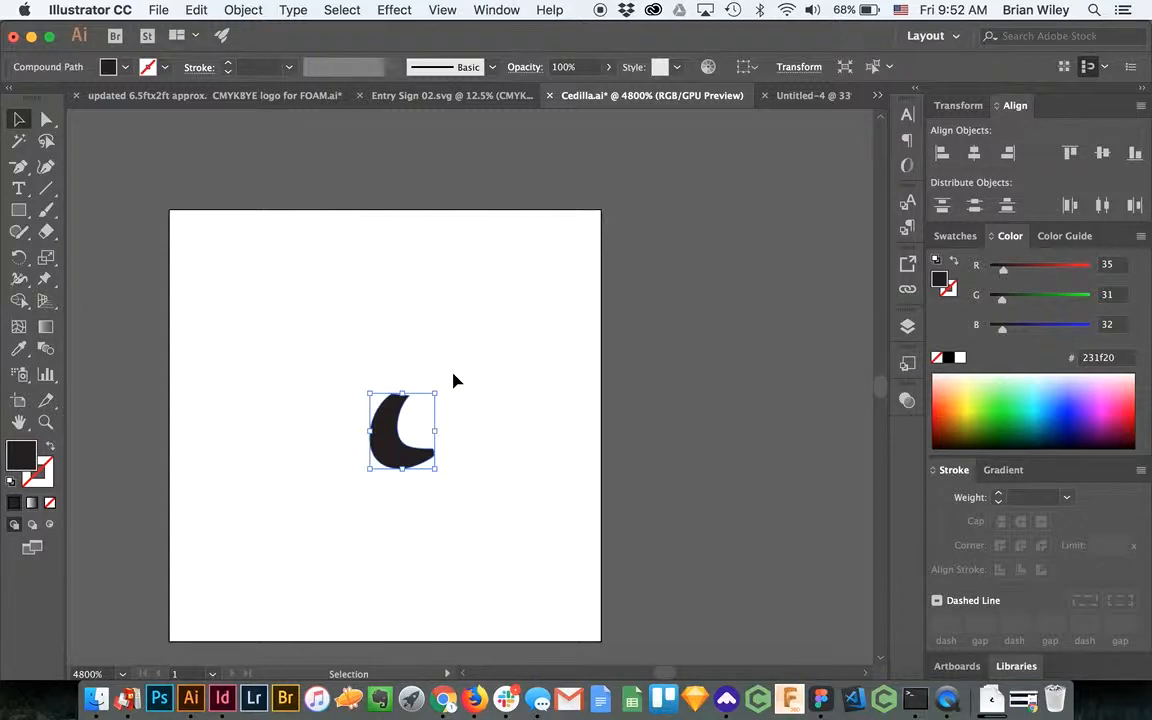
key(a)
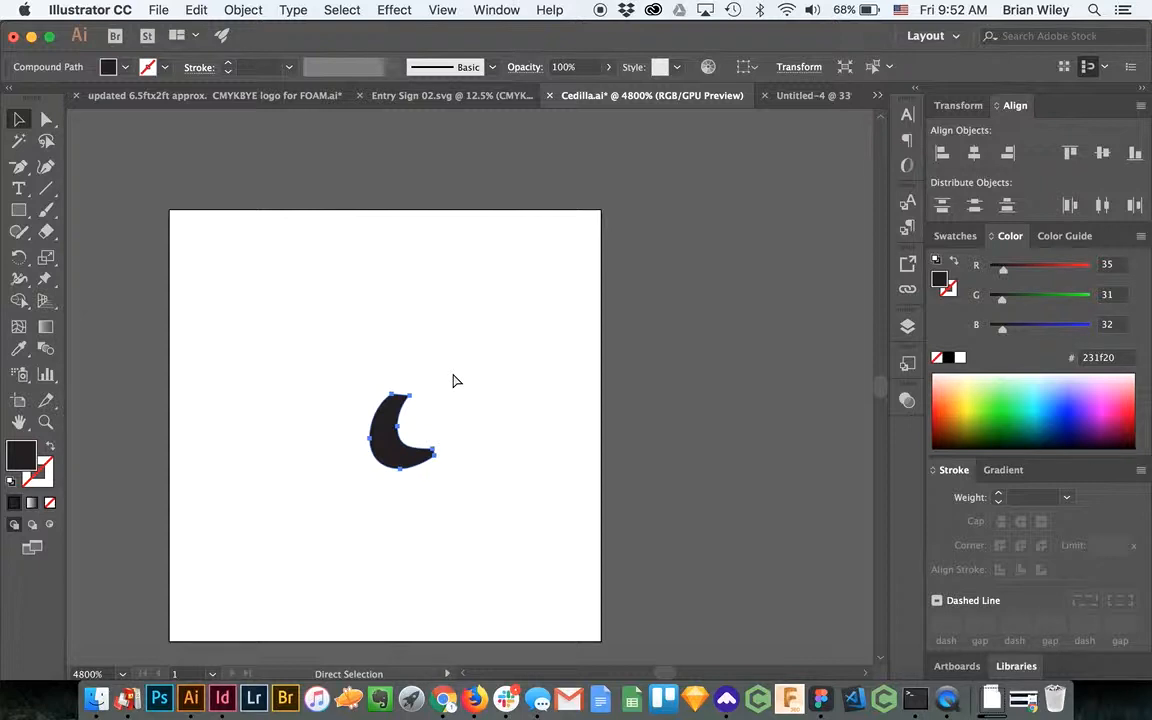
key(super+s)
key(v)
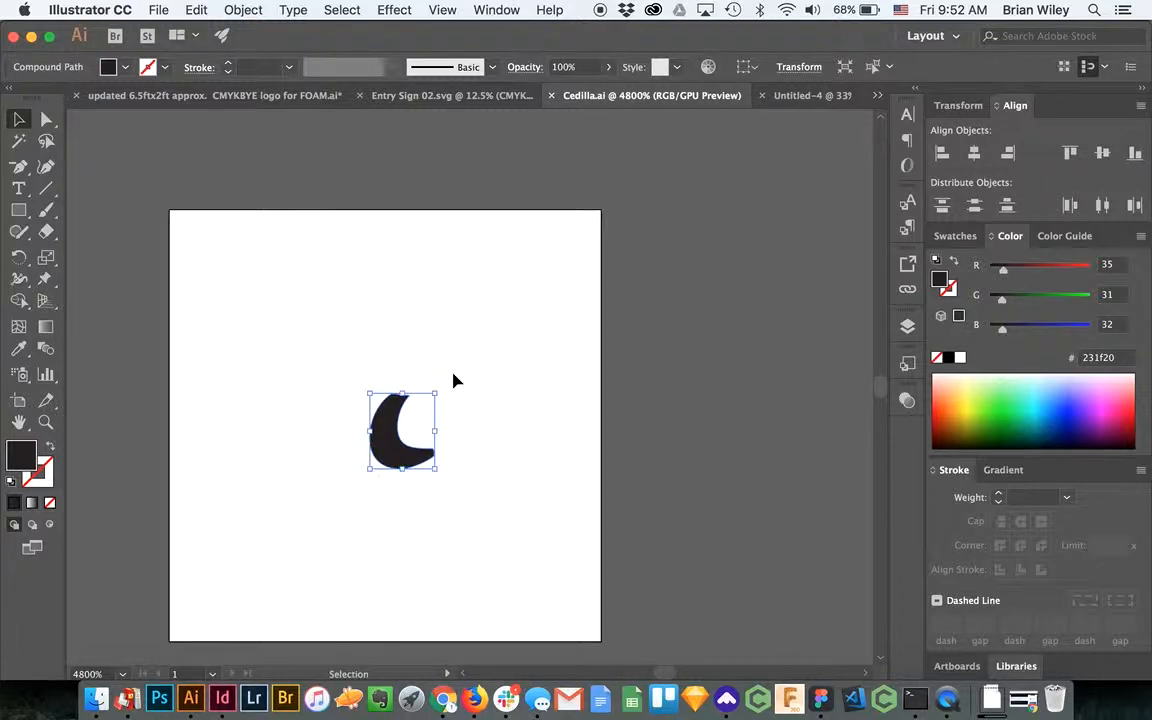
key(a)
Step: Switch back to InDesign and place Cedilla.ai from the Downloads folder in the page margin beside the paragraph
key(super+Tab)
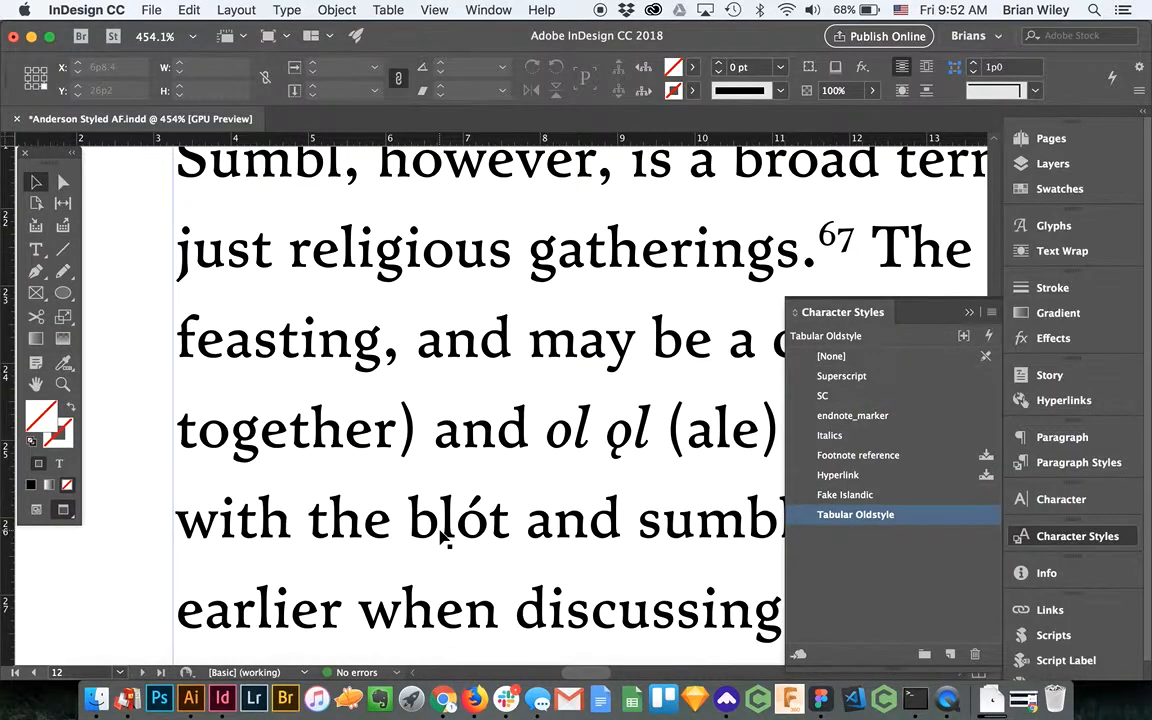
scroll(136, 467, left, 10)
scroll(136, 467, right, 10)
scroll(136, 467, left, 3)
key(super+alt+space)
alt+super+click(134, 465)
alt+super+click(134, 465)
scroll(453, 423, right, 15)
scroll(453, 423, left, 6)
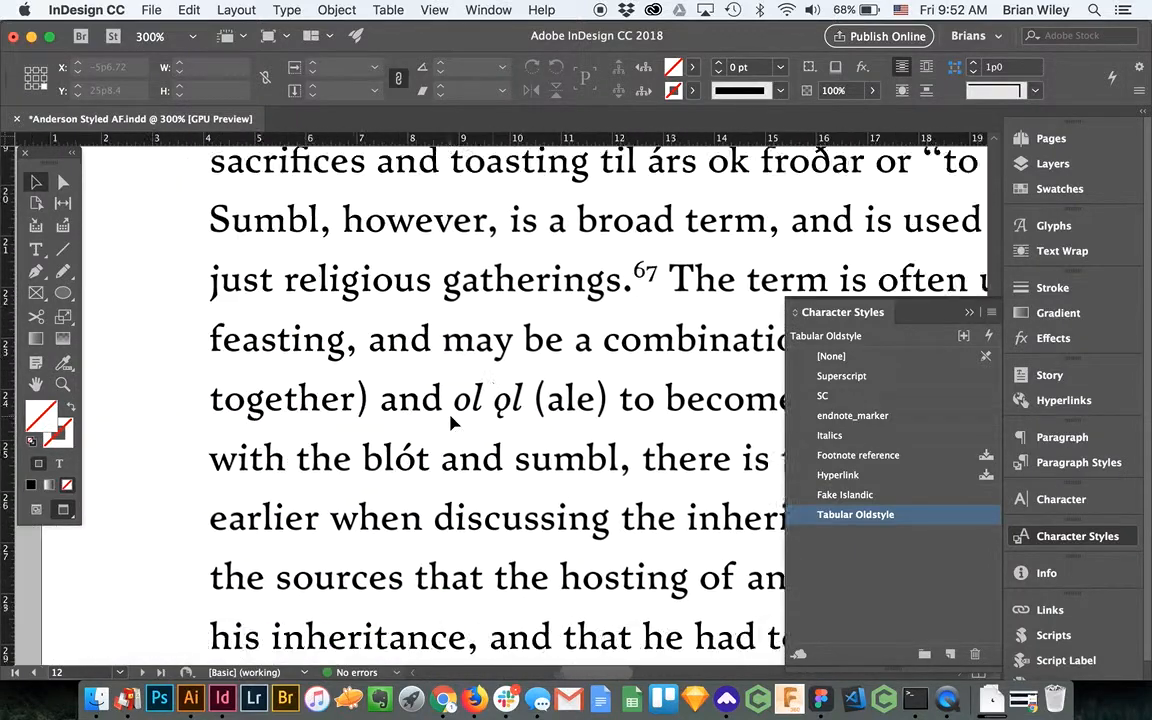
scroll(453, 423, left, 1)
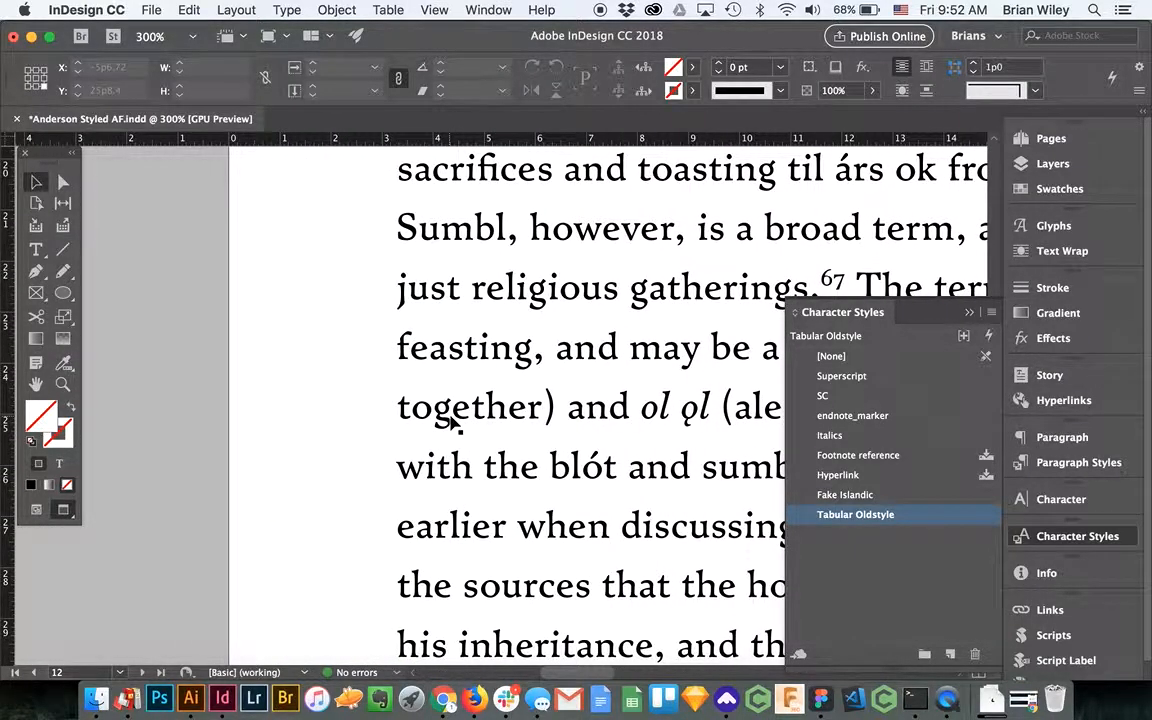
key(super+d)
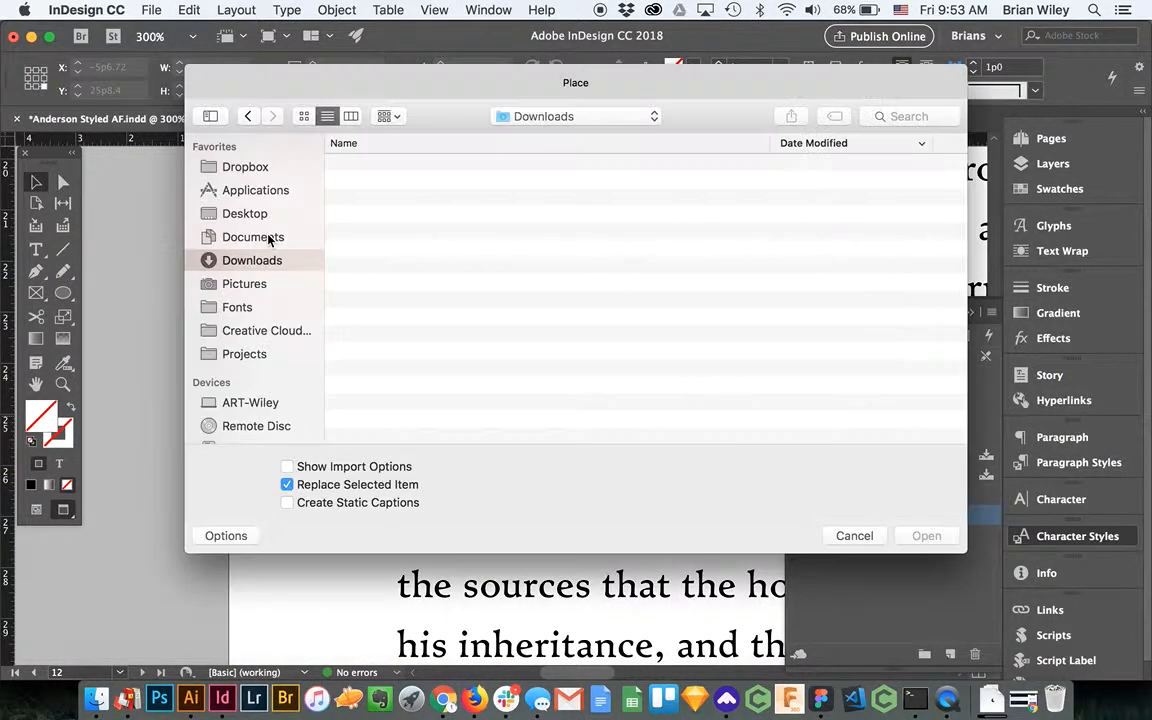
click(262, 237)
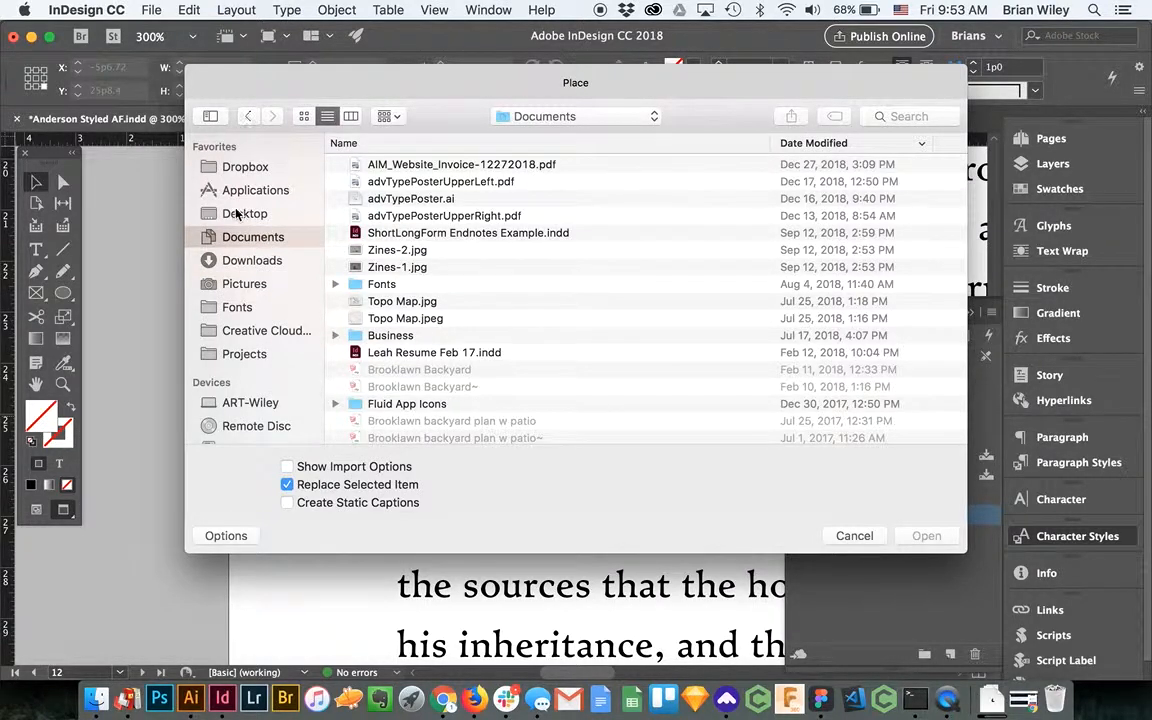
click(262, 214)
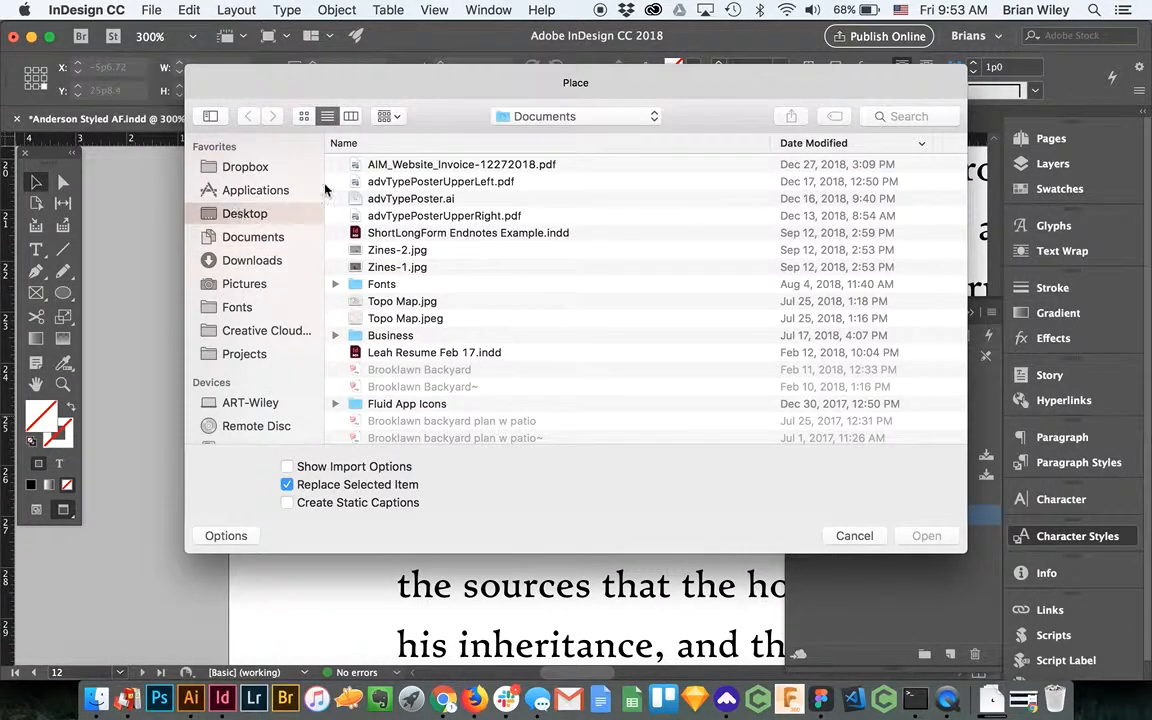
click(250, 260)
click(380, 165)
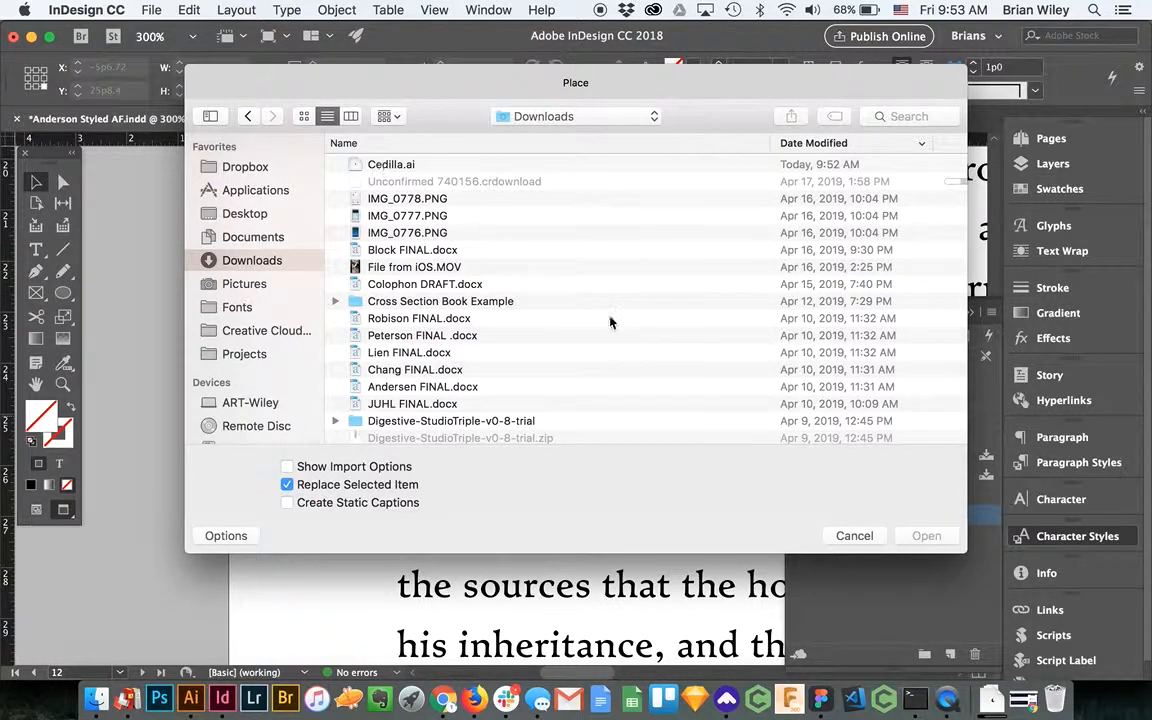
click(912, 537)
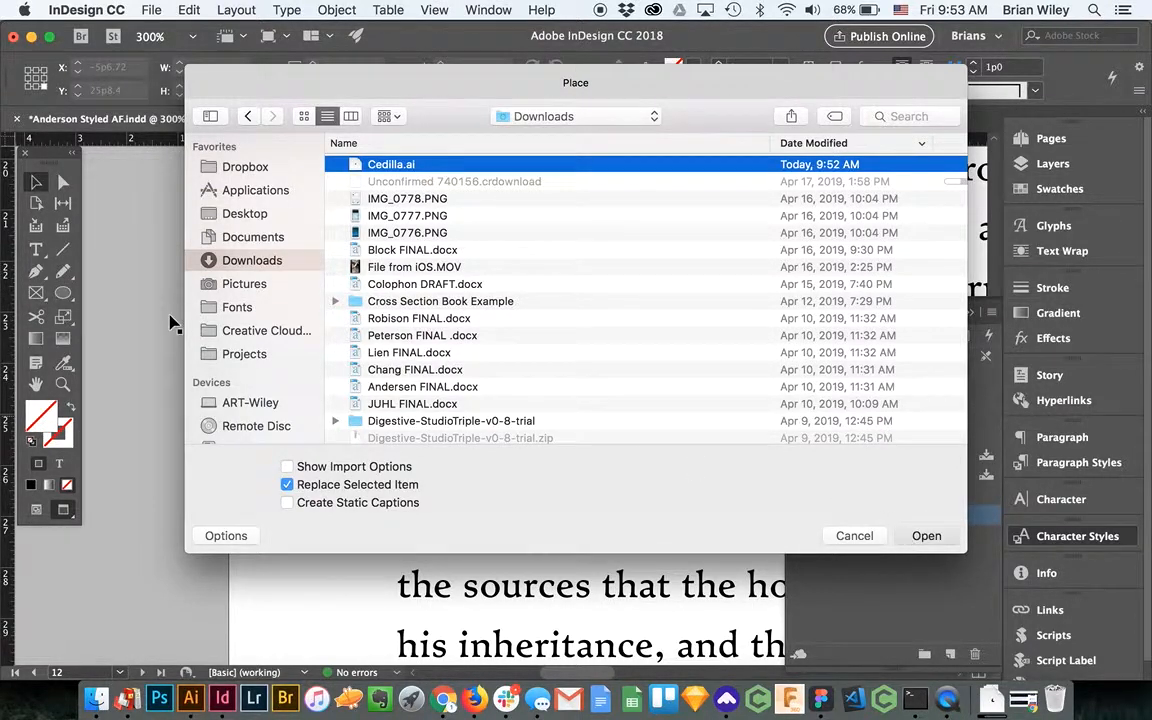
click(269, 327)
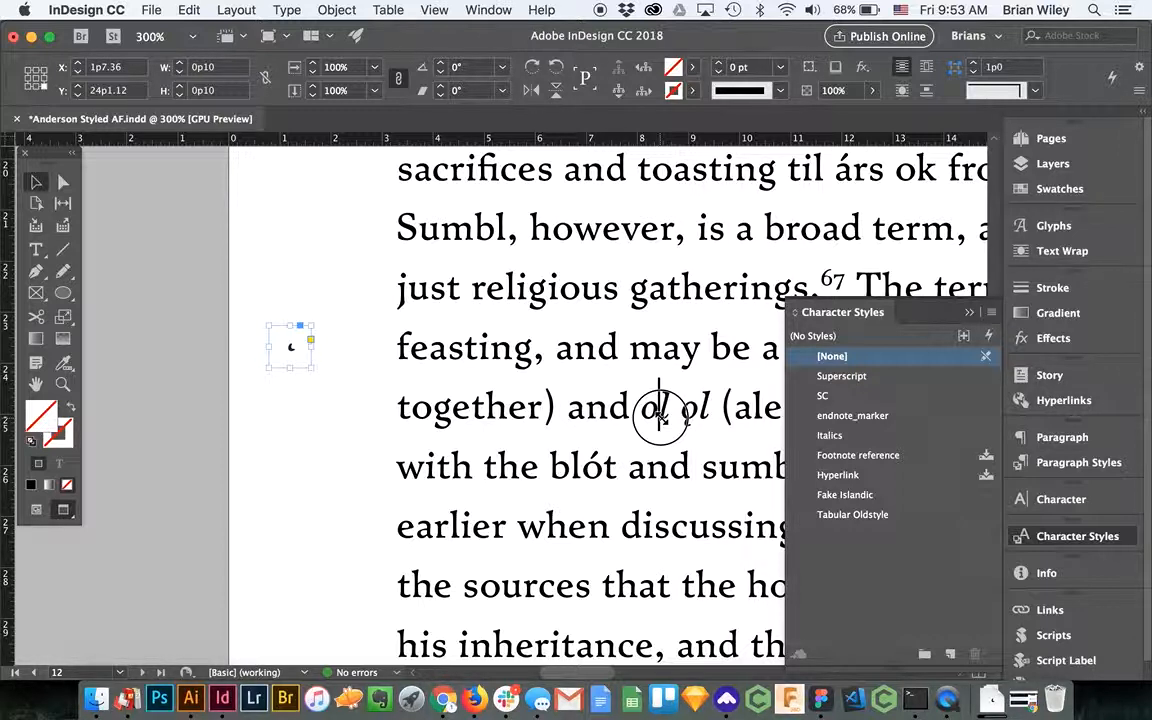
Step: Anchor the placed hook graphic between the letters of the first italic "ol" and position it beneath the "o"
drag(660, 418, 661, 419)
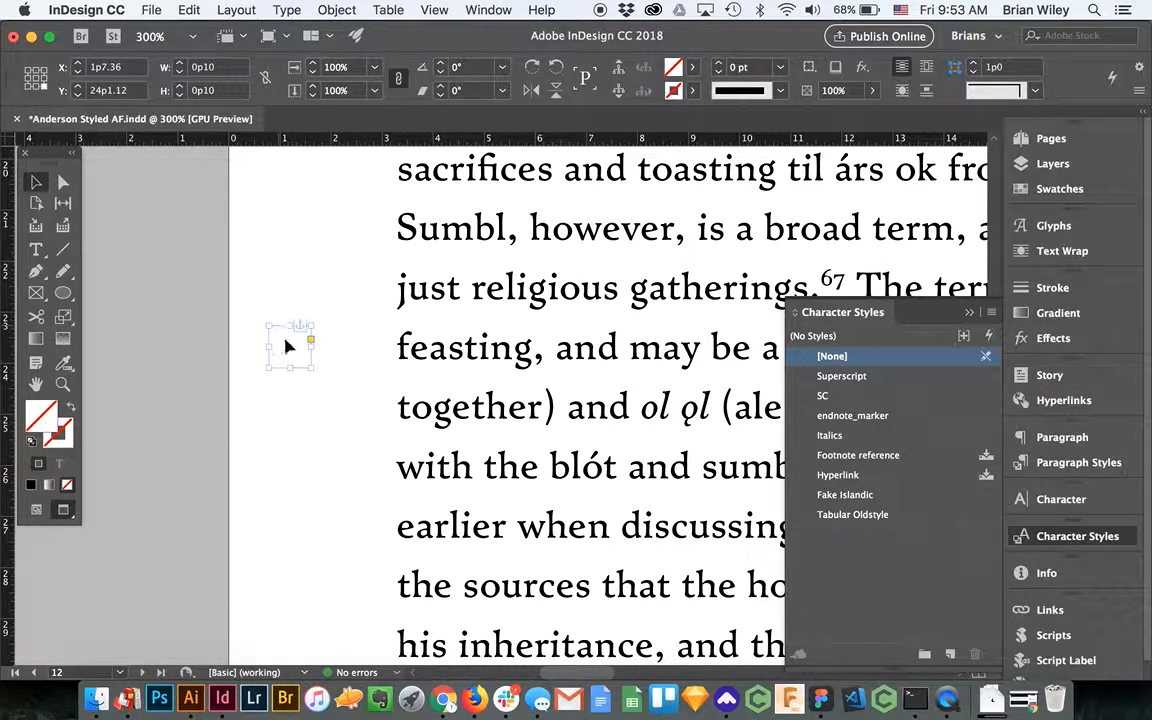
drag(289, 351, 654, 426)
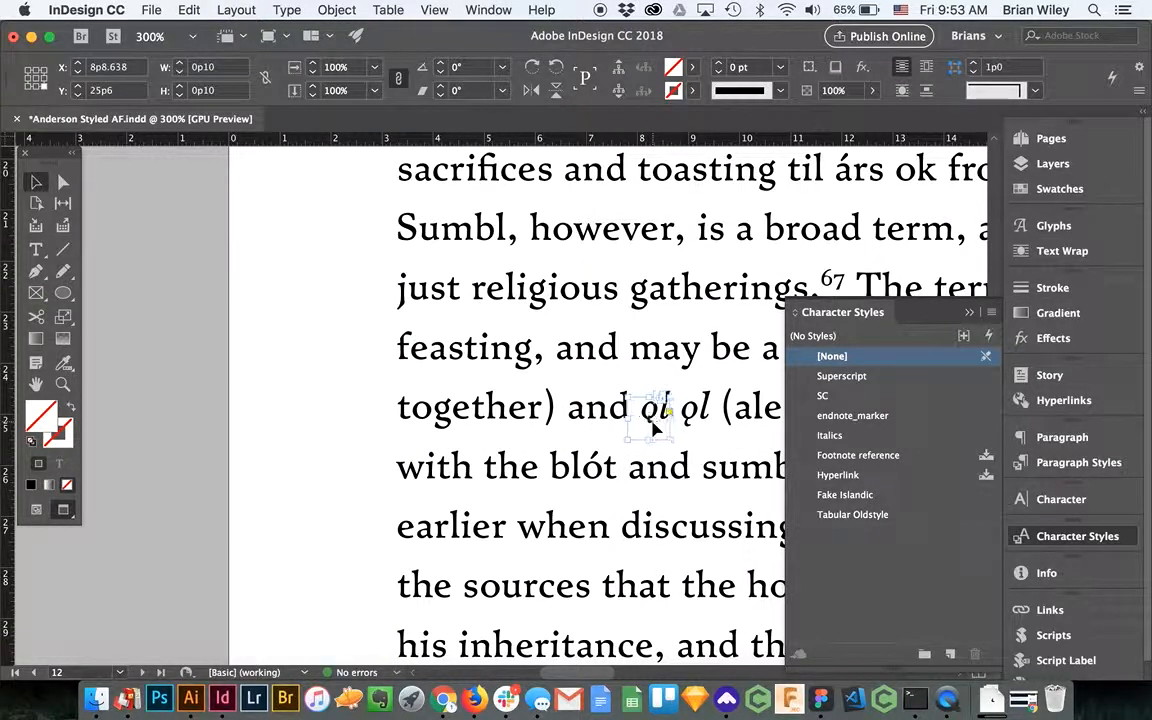
key(Down)
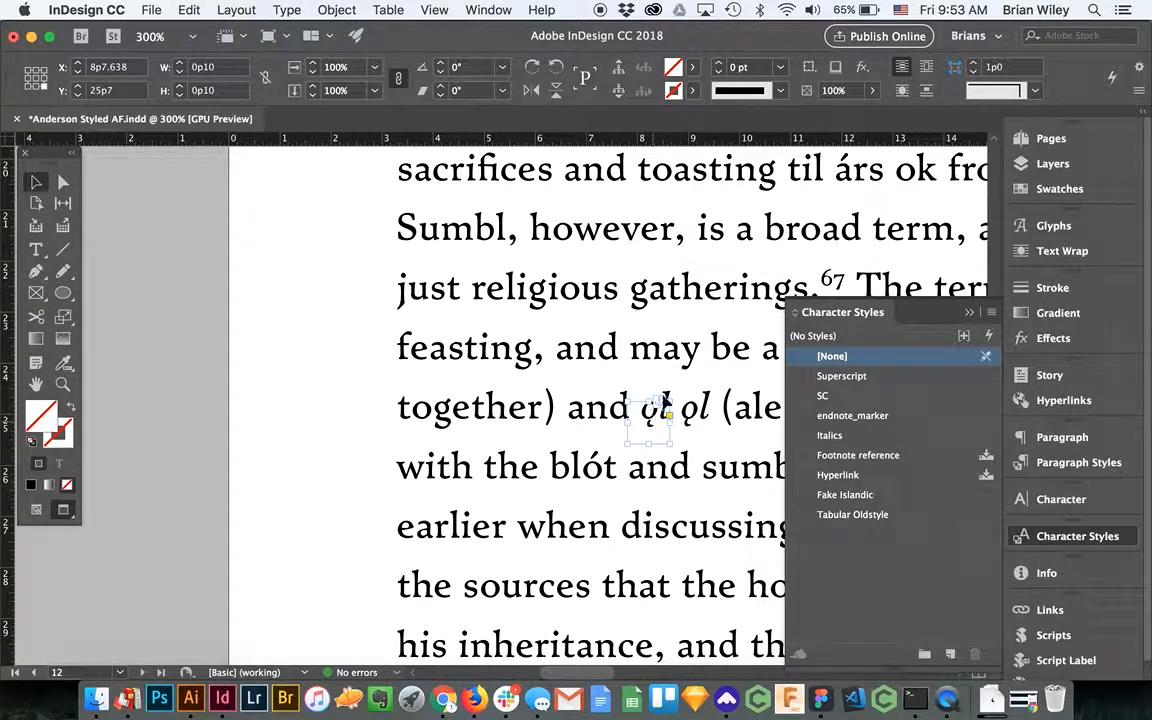
Step: In the hook's anchored object options, make X relative to Anchor Marker and set the X Offset to 0
right_click(660, 408)
alt+click(662, 410)
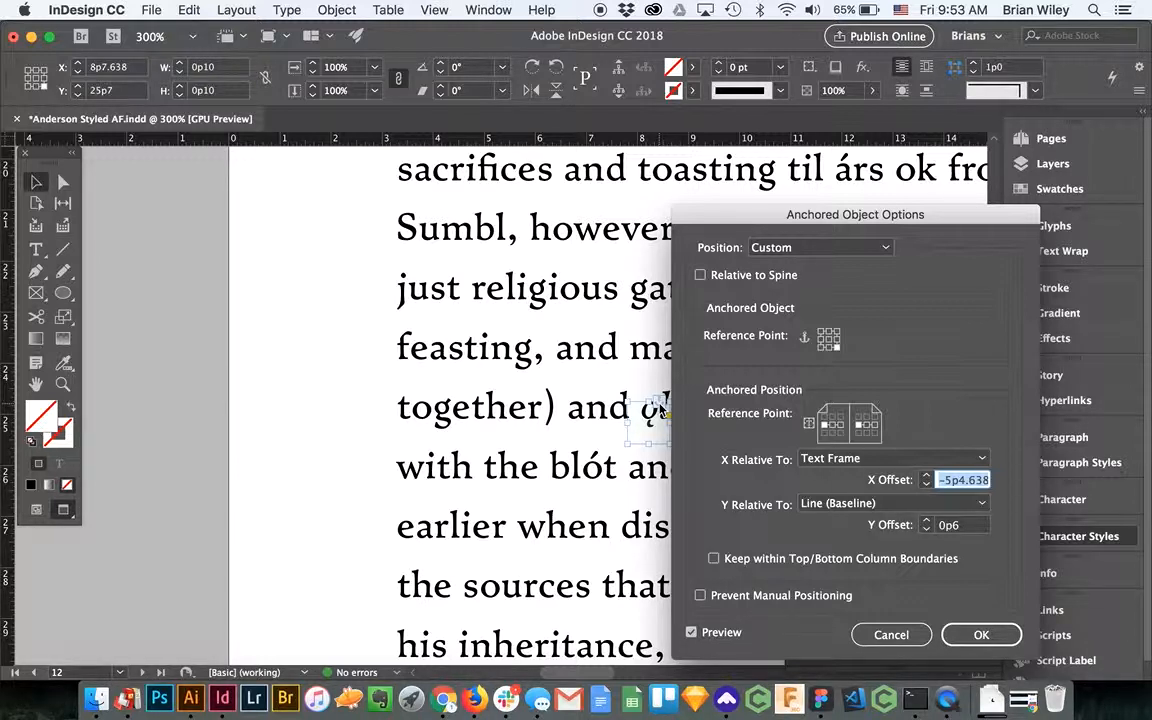
drag(730, 218, 796, 152)
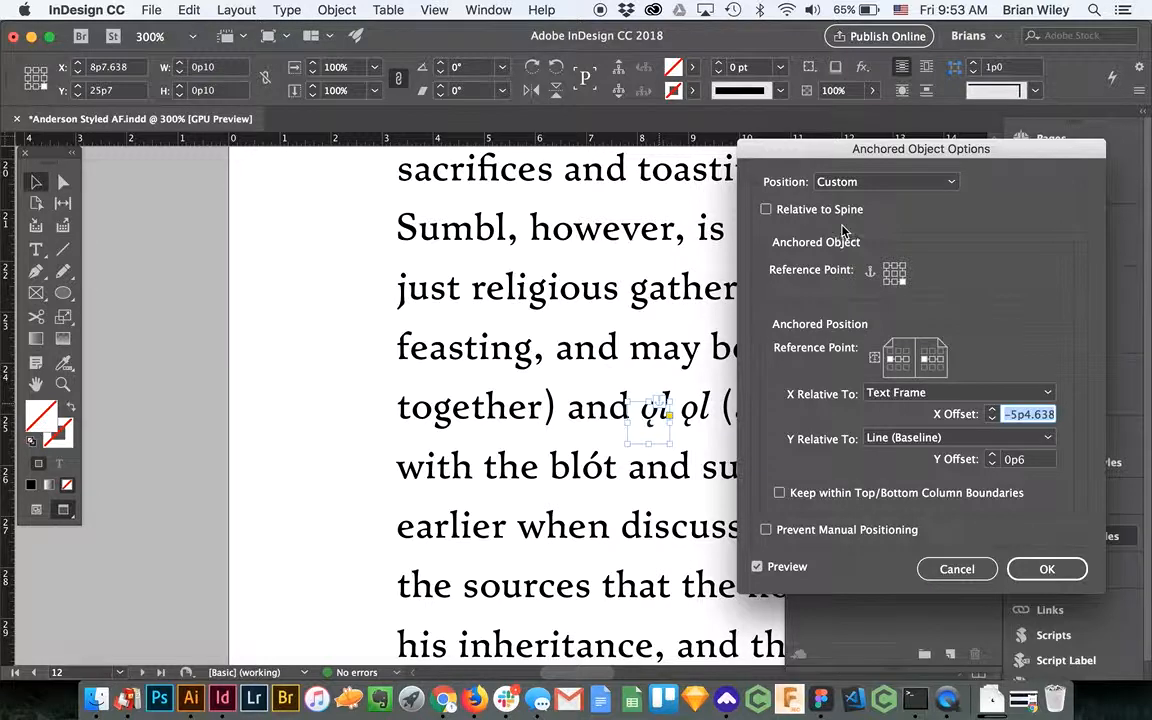
click(918, 393)
click(994, 346)
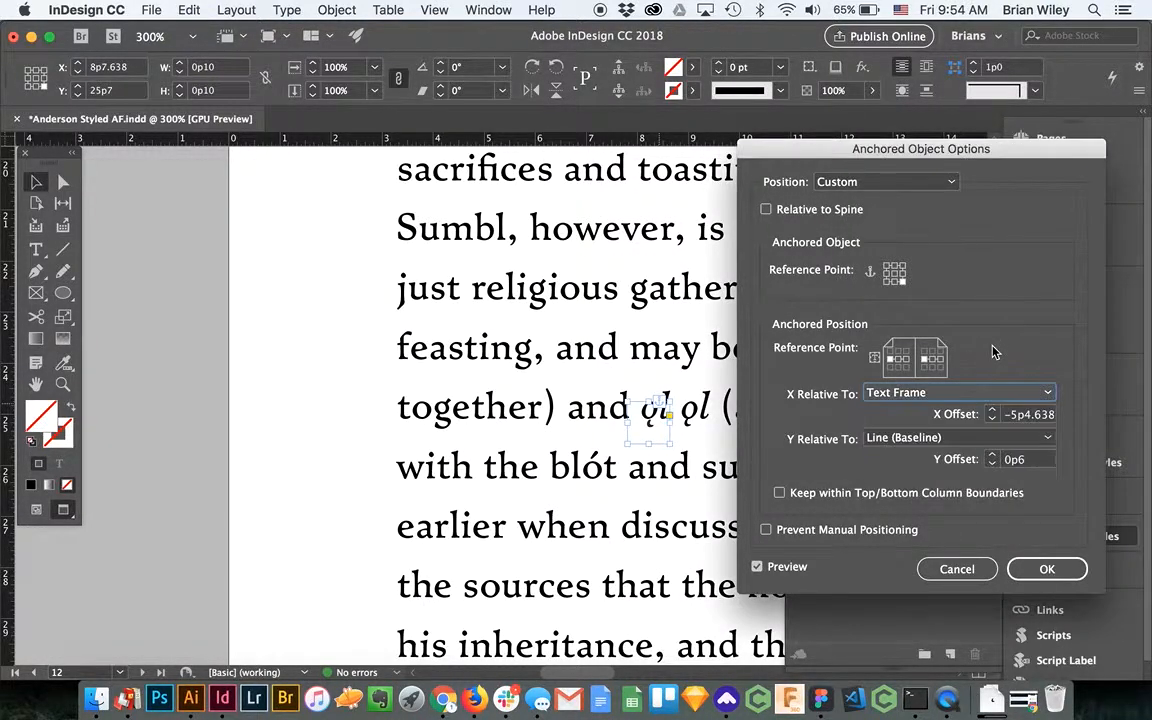
click(910, 394)
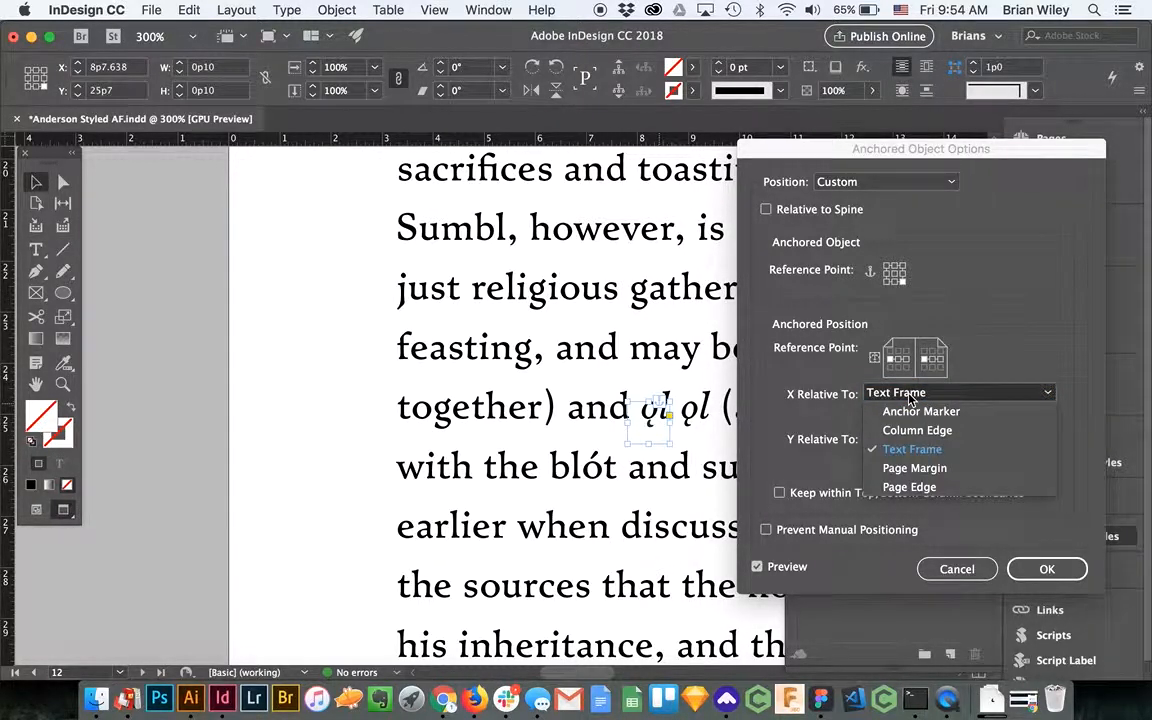
click(910, 412)
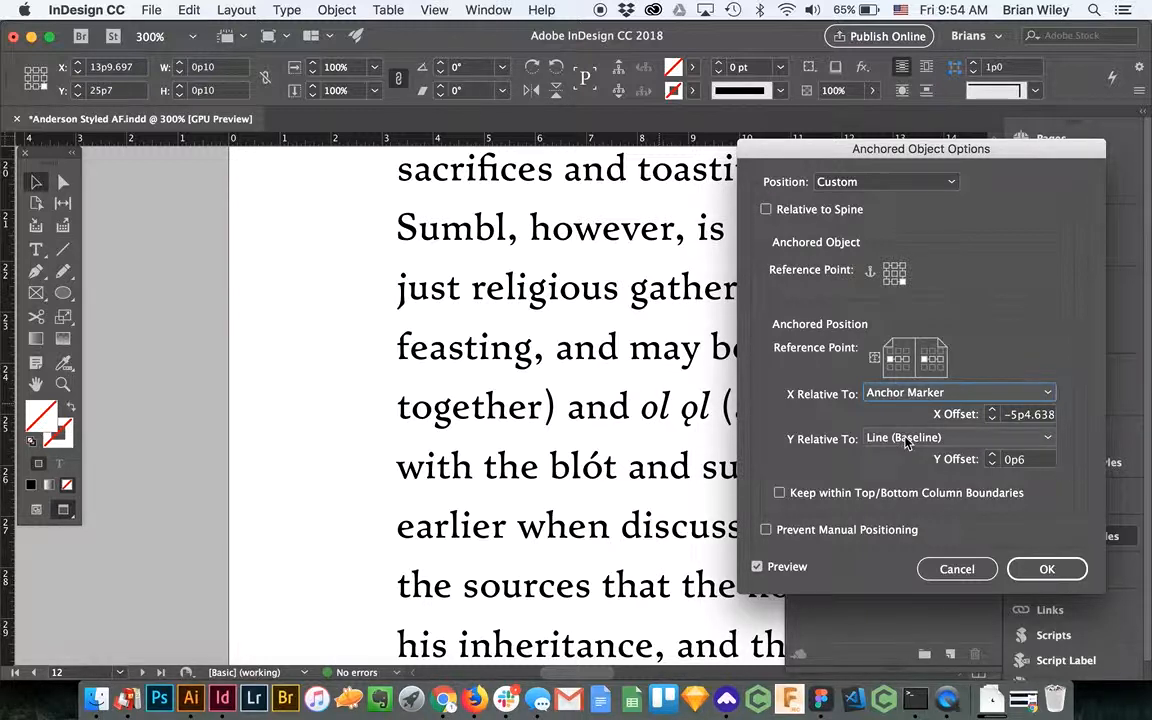
click(906, 440)
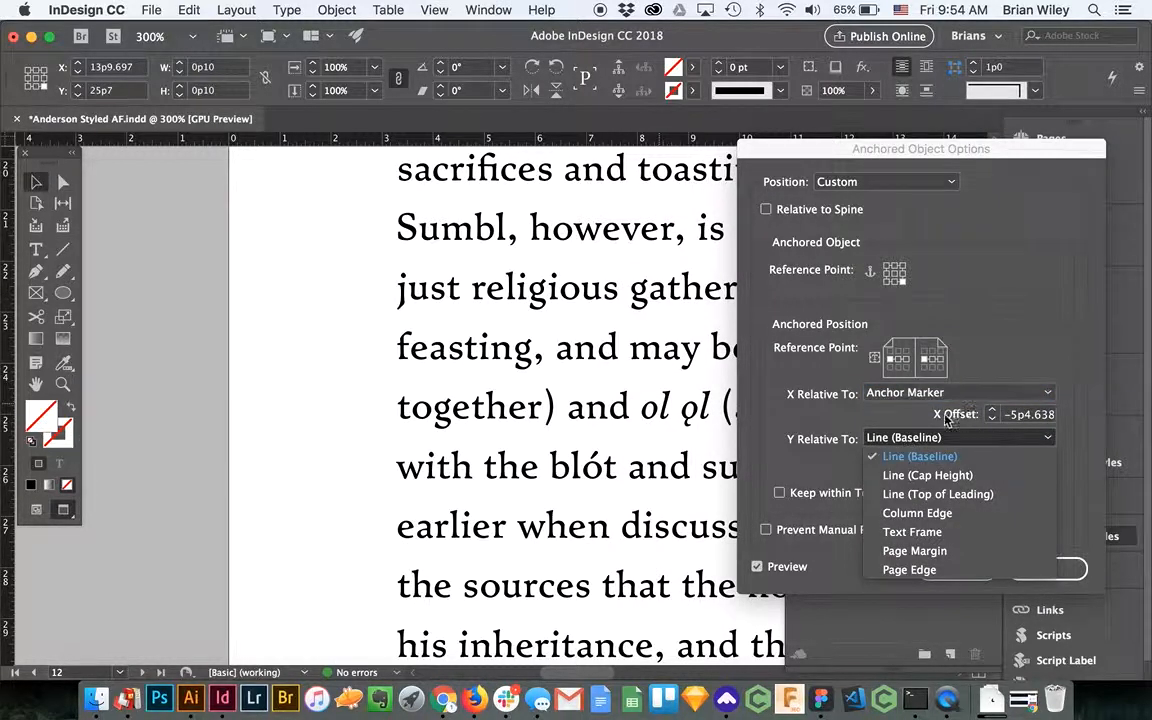
click(997, 369)
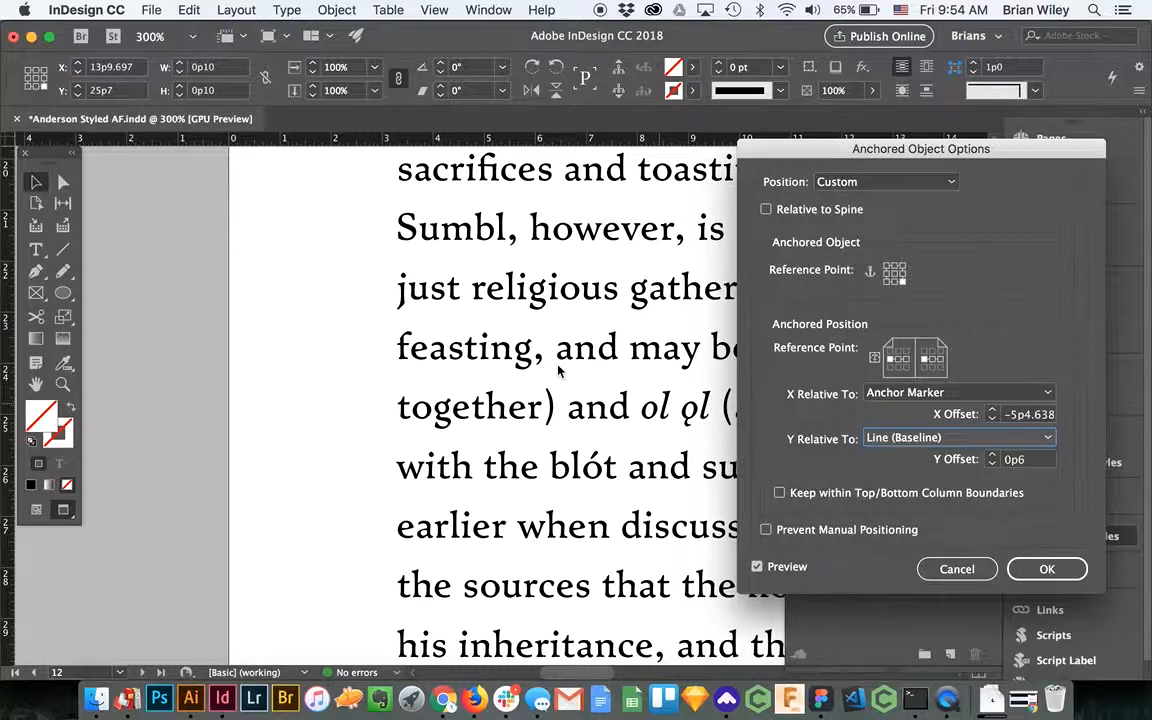
double_click(1012, 415)
text(0)
key(Return)
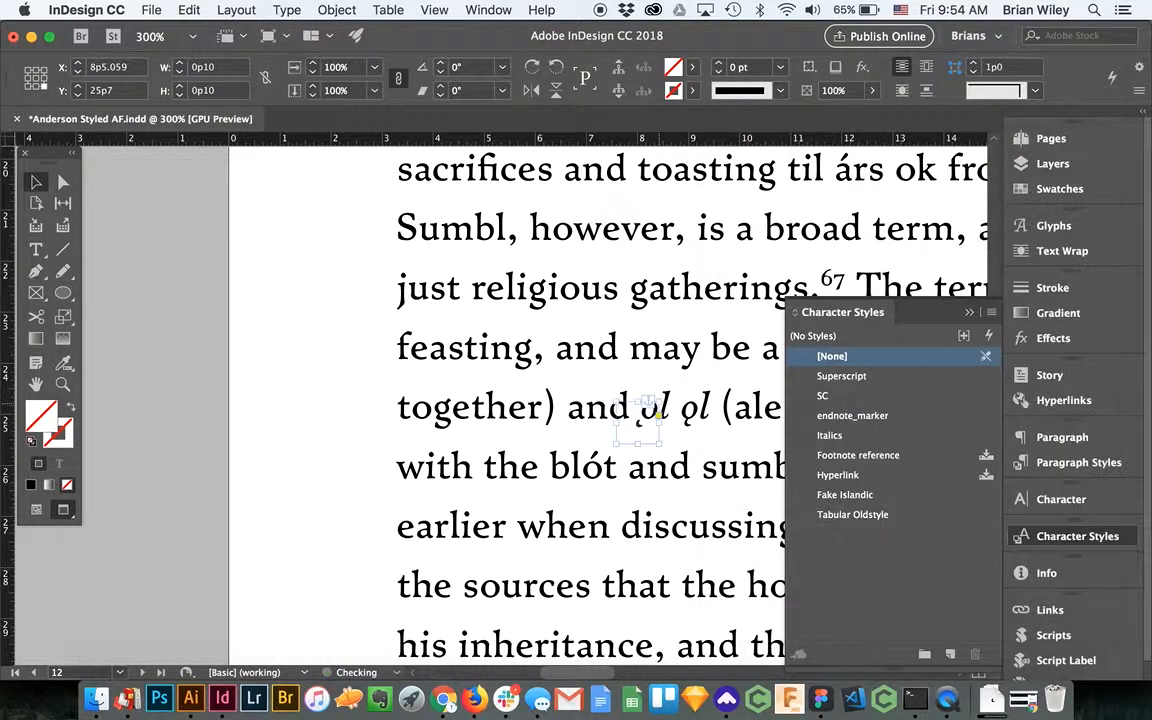
Step: Reopen the hook's anchored object options and shift its X Offset to -0p2.5
alt+click(652, 404)
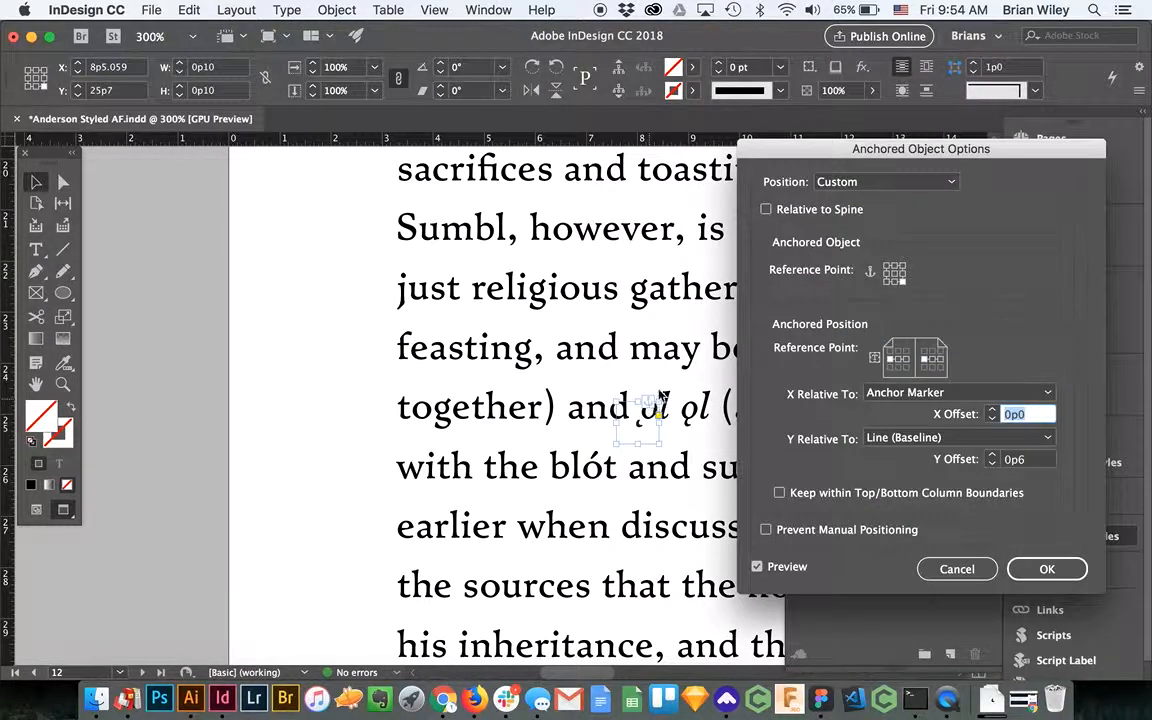
click(991, 409)
click(991, 418)
click(991, 418)
click(991, 420)
click(991, 420)
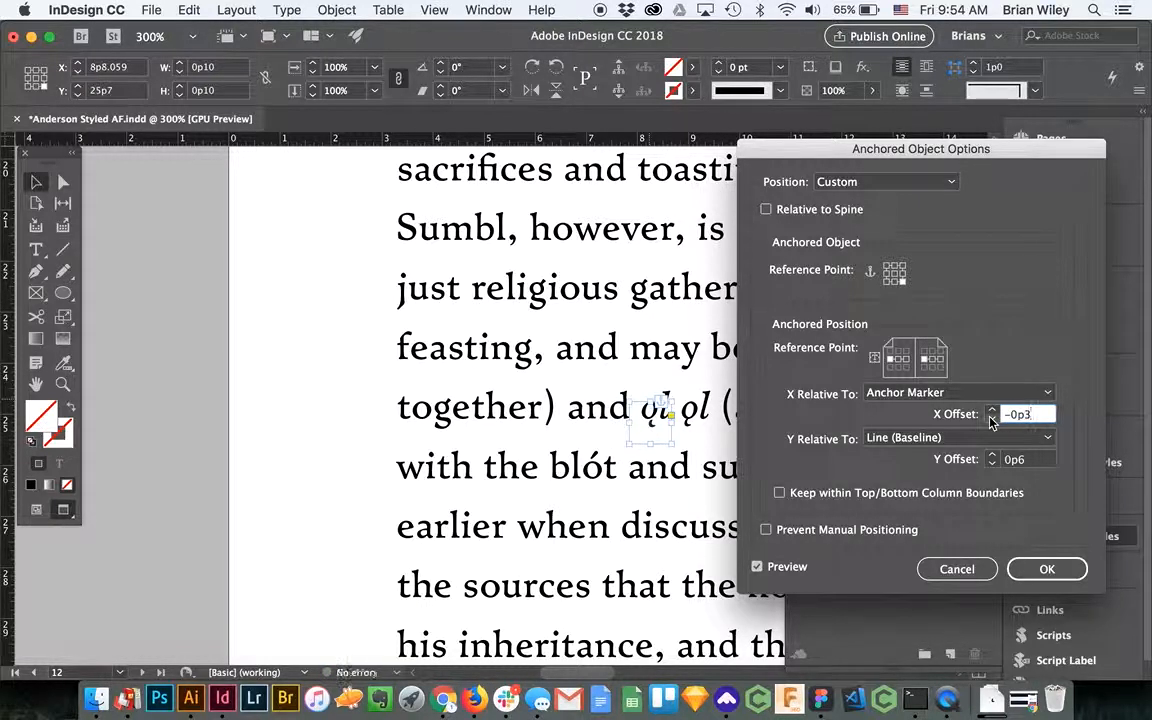
click(1040, 413)
key(BackSpace)
key(Tab)
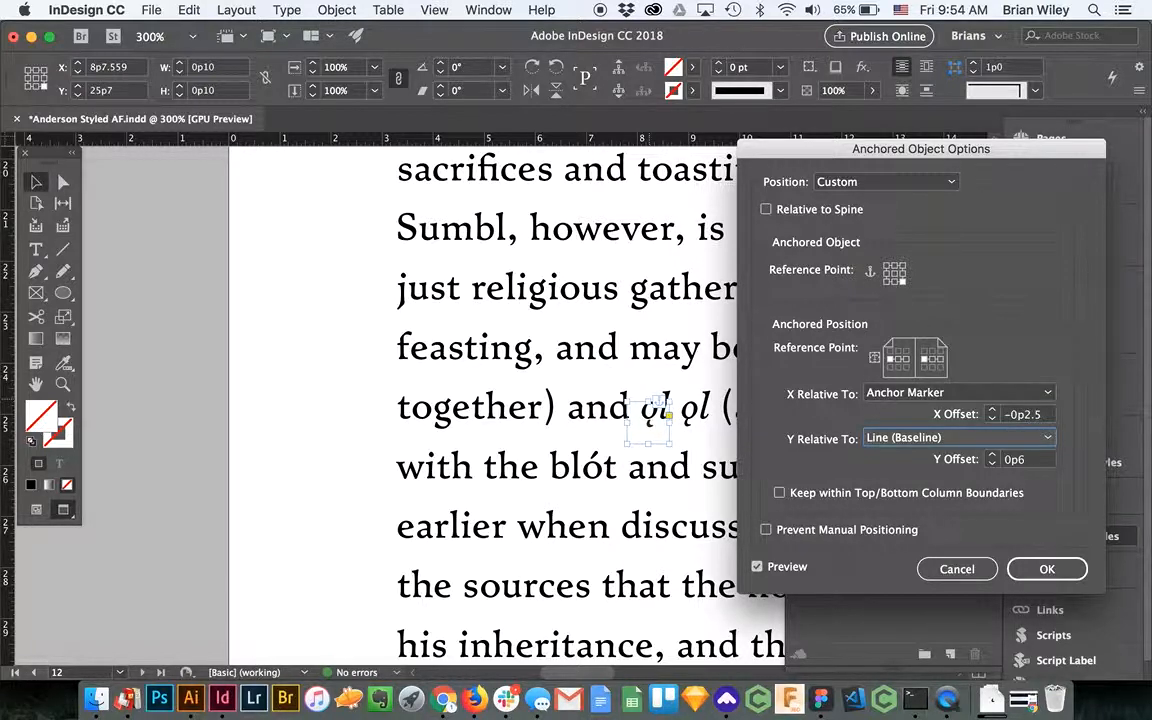
Step: Refine the hook's X Offset from the anchor marker to -0p2.25
double_click(1043, 414)
text(-0p2.25)
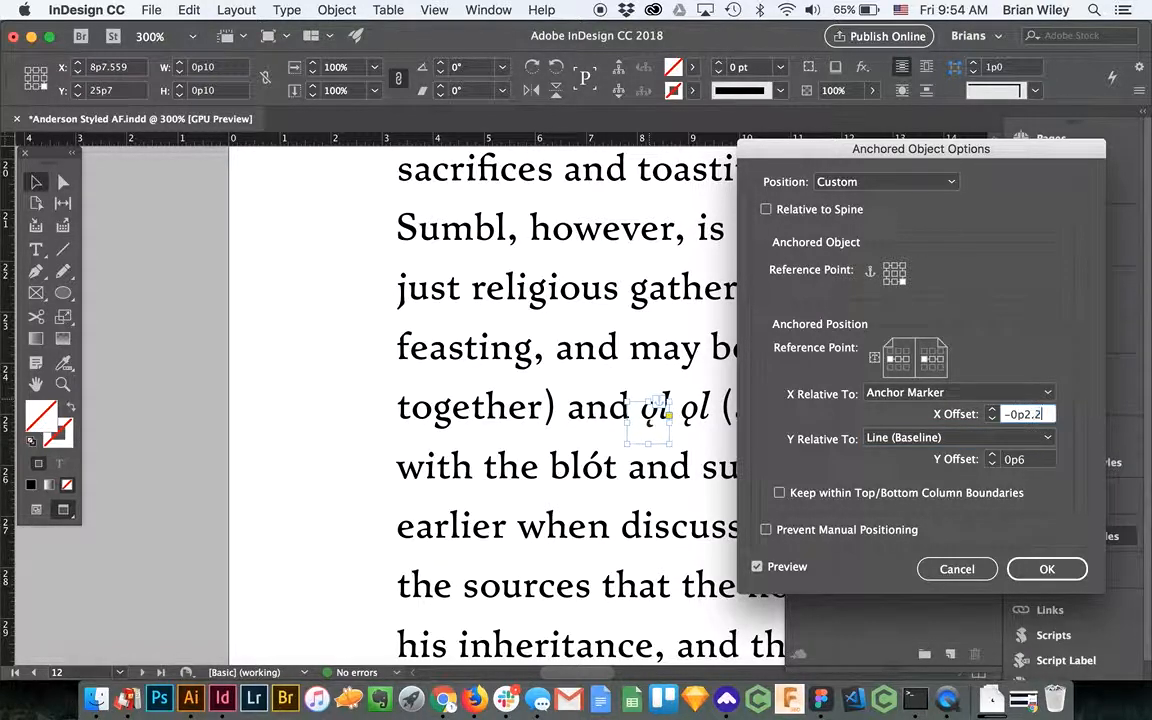
key(Tab)
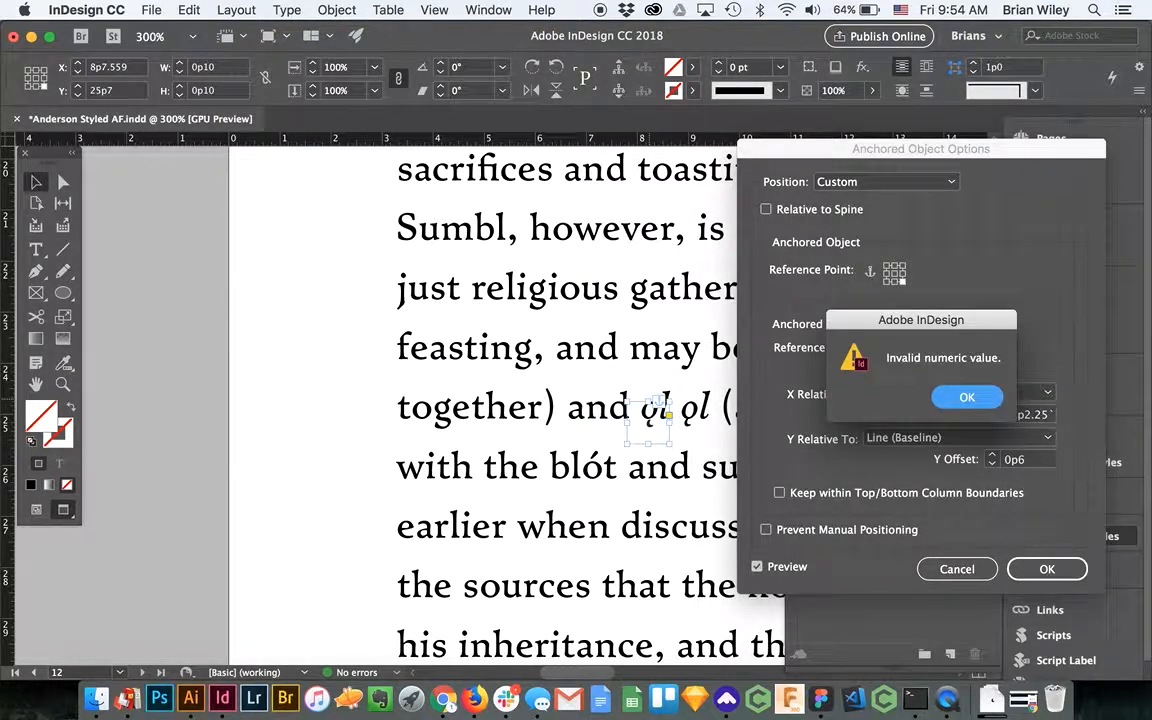
click(967, 396)
text(-0p2.)
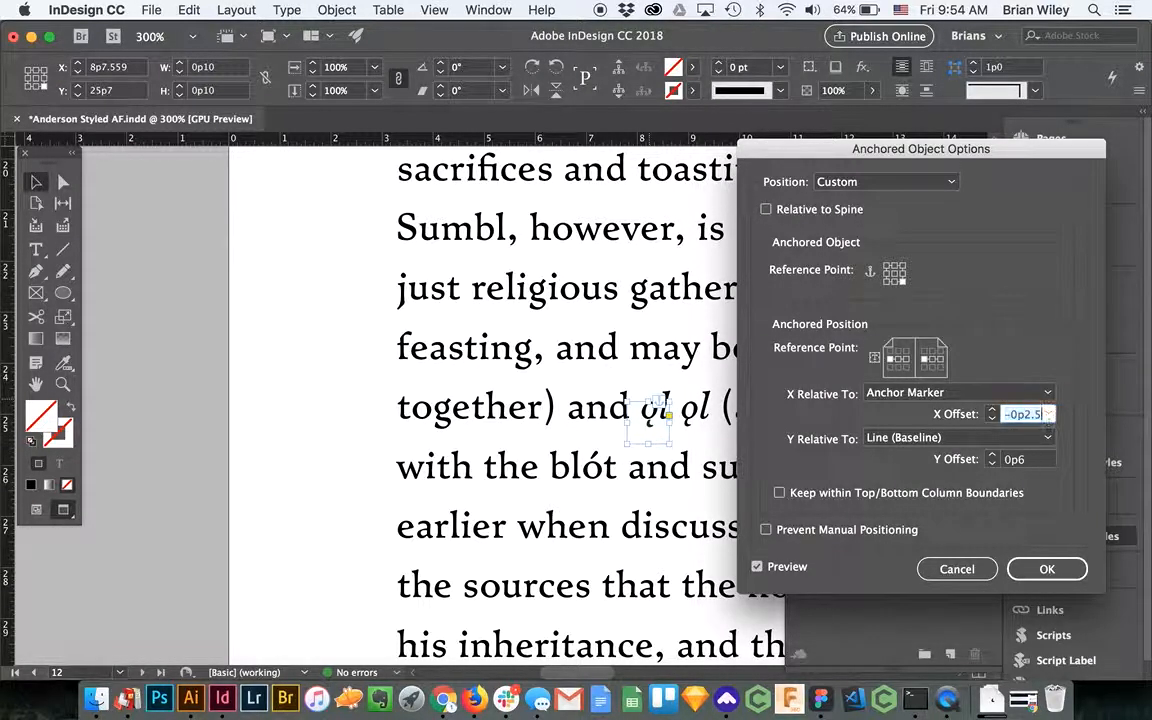
text(25)
key(Tab)
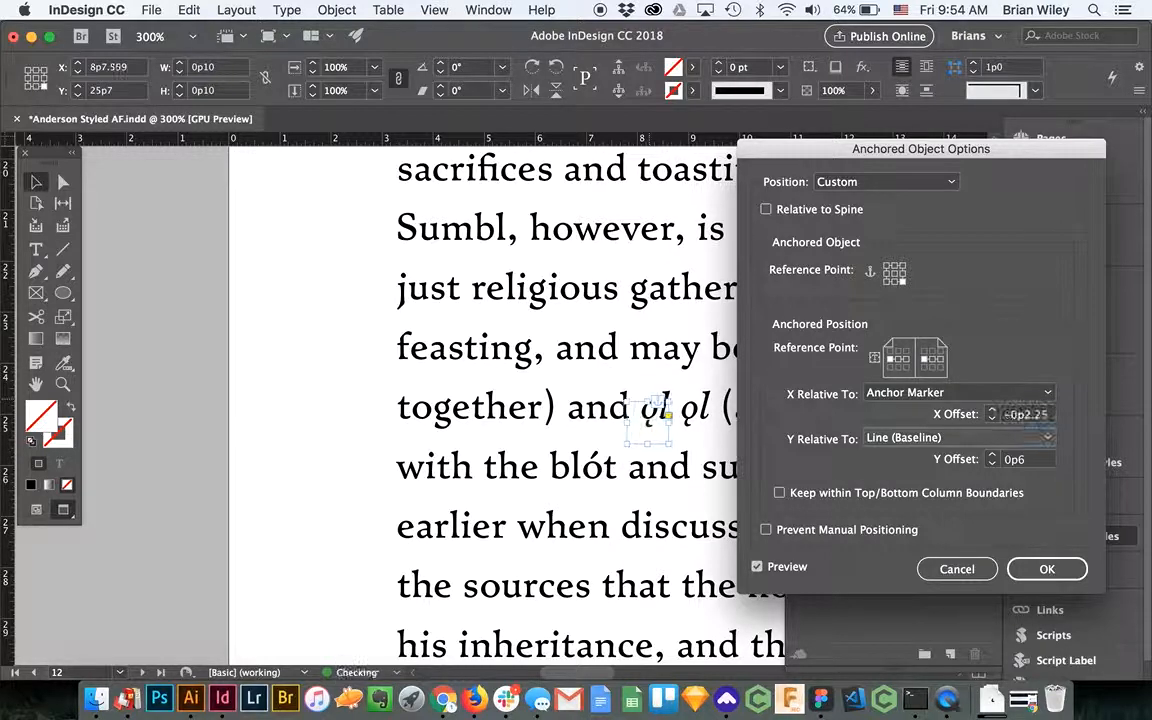
Step: Set the hook's Y Offset from the line baseline to 0p5.75 and apply the anchored object options
click(1041, 459)
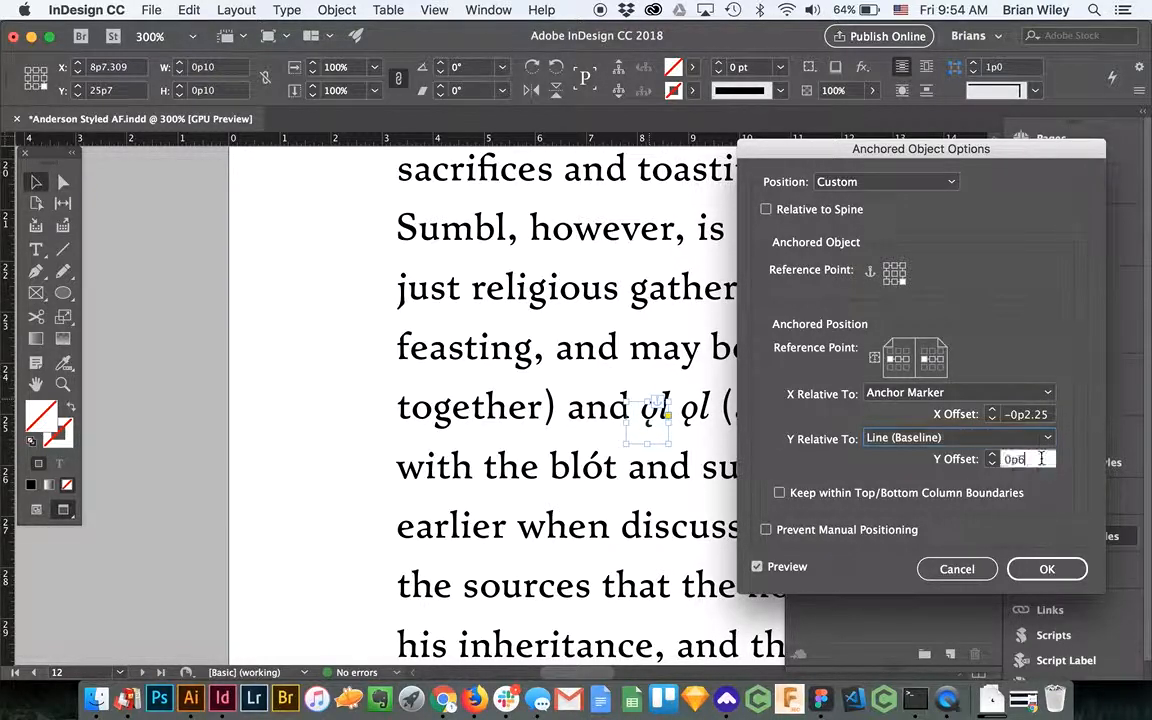
click(993, 465)
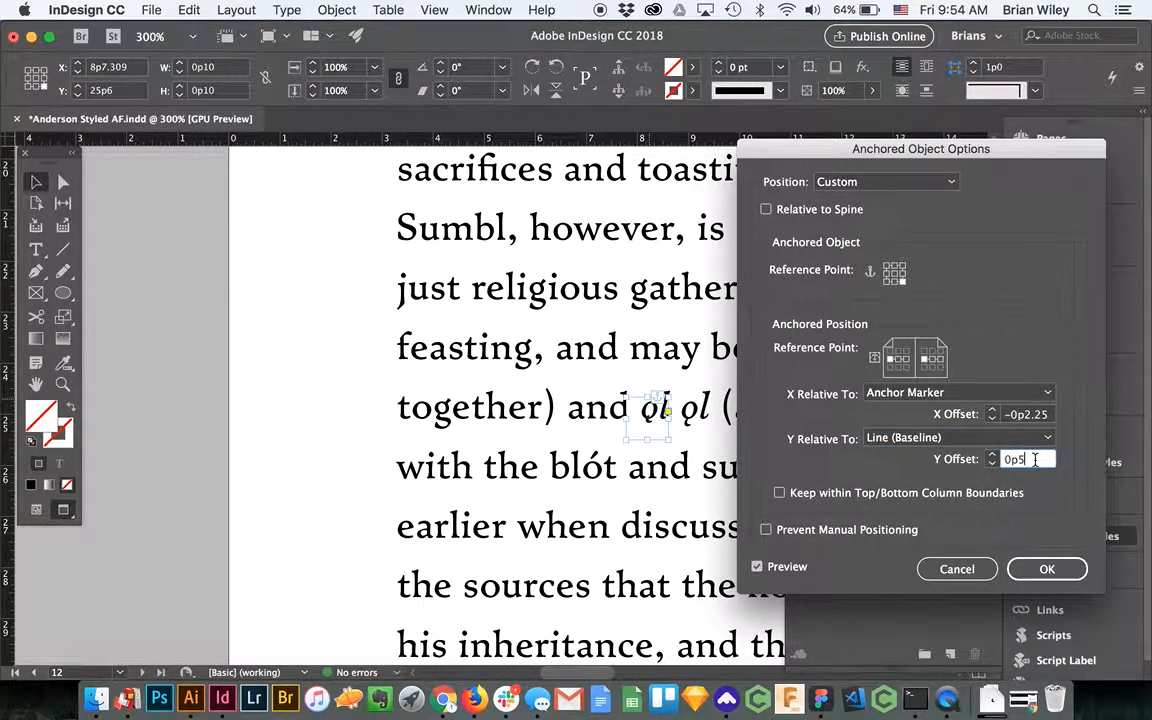
text(.5)
key(Tab)
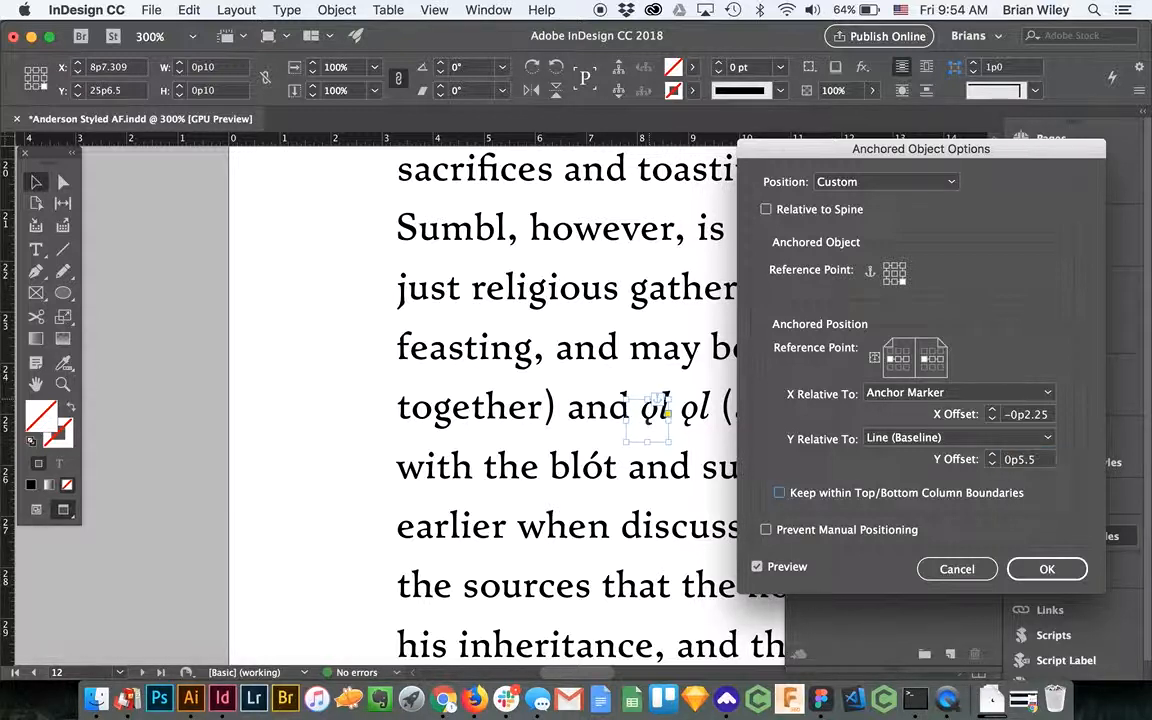
click(1036, 460)
key(BackSpace)
key(Tab)
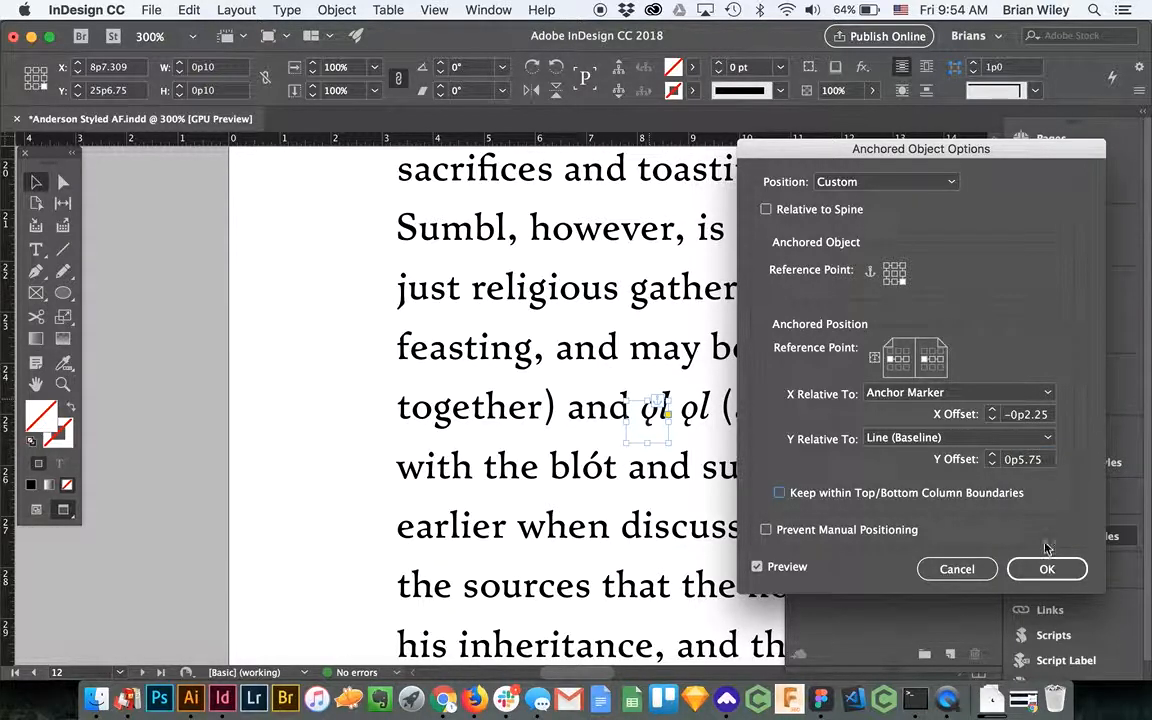
click(1043, 568)
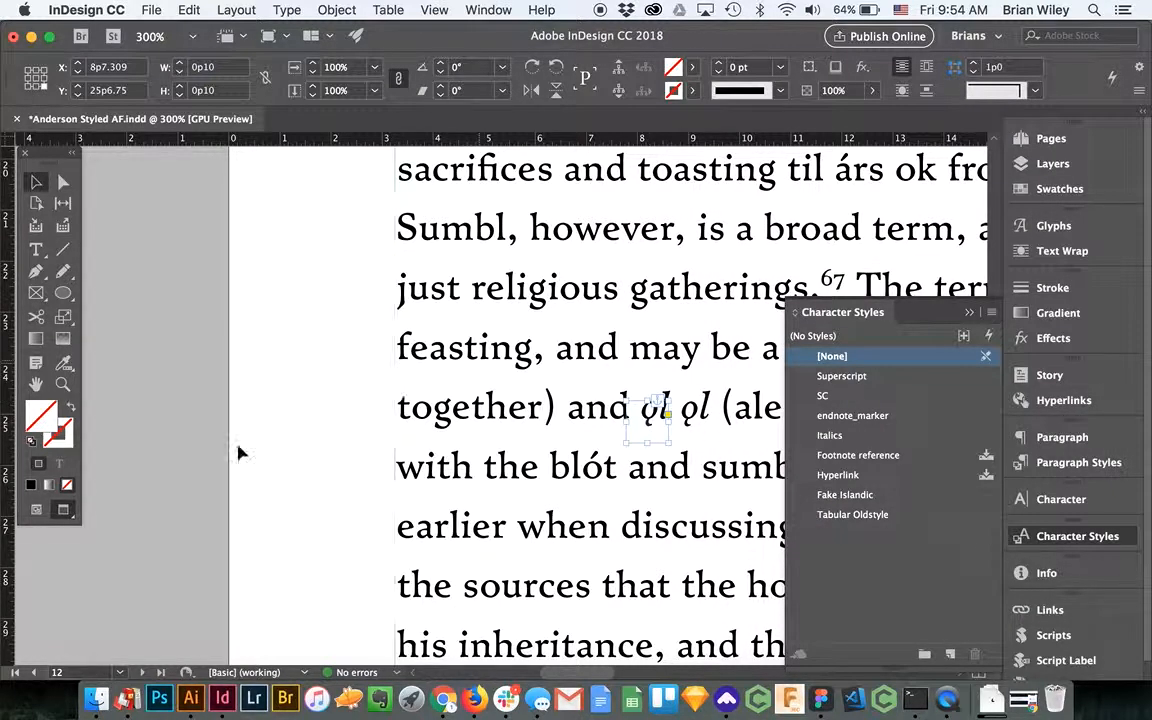
Step: Examine the hook under the first italic "ol" up close and compare it with the neighbouring "ǫl"
key(z)
click(597, 416)
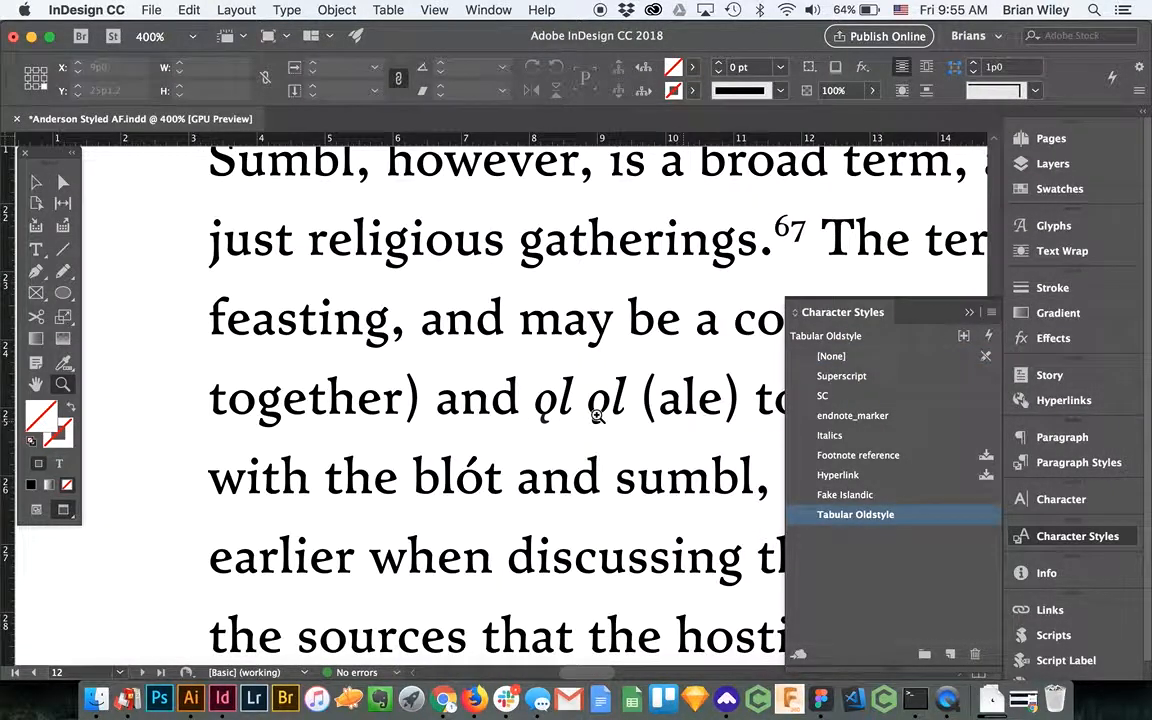
click(597, 416)
click(460, 398)
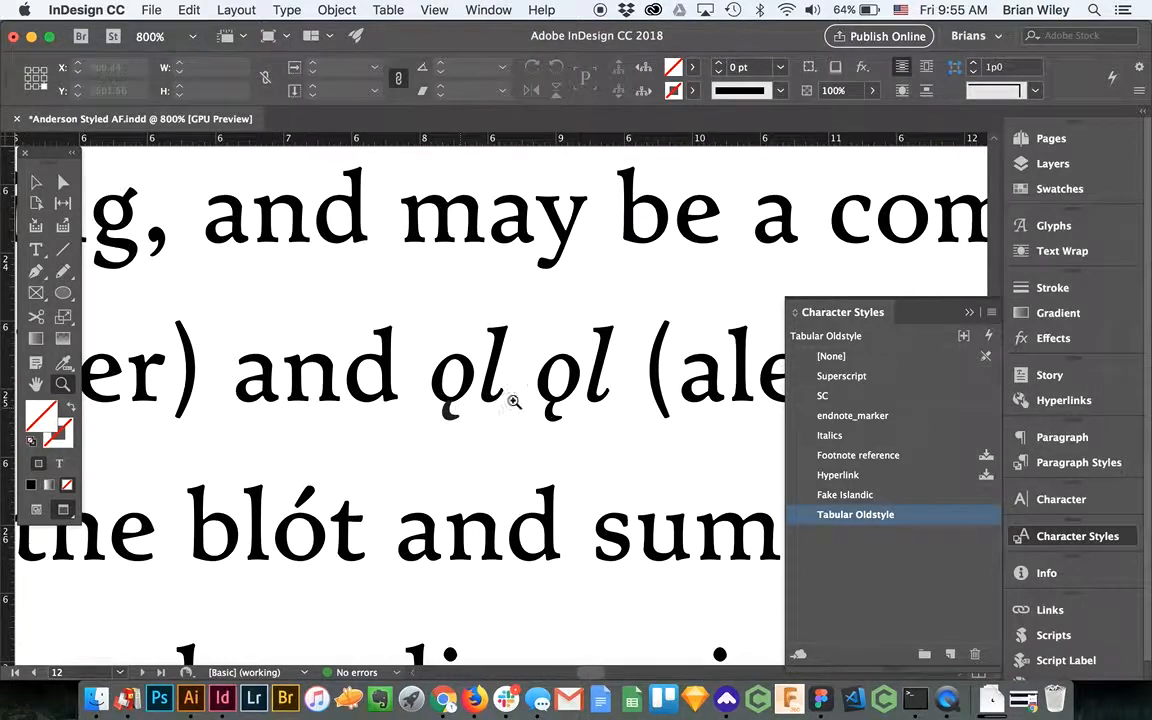
click(492, 410)
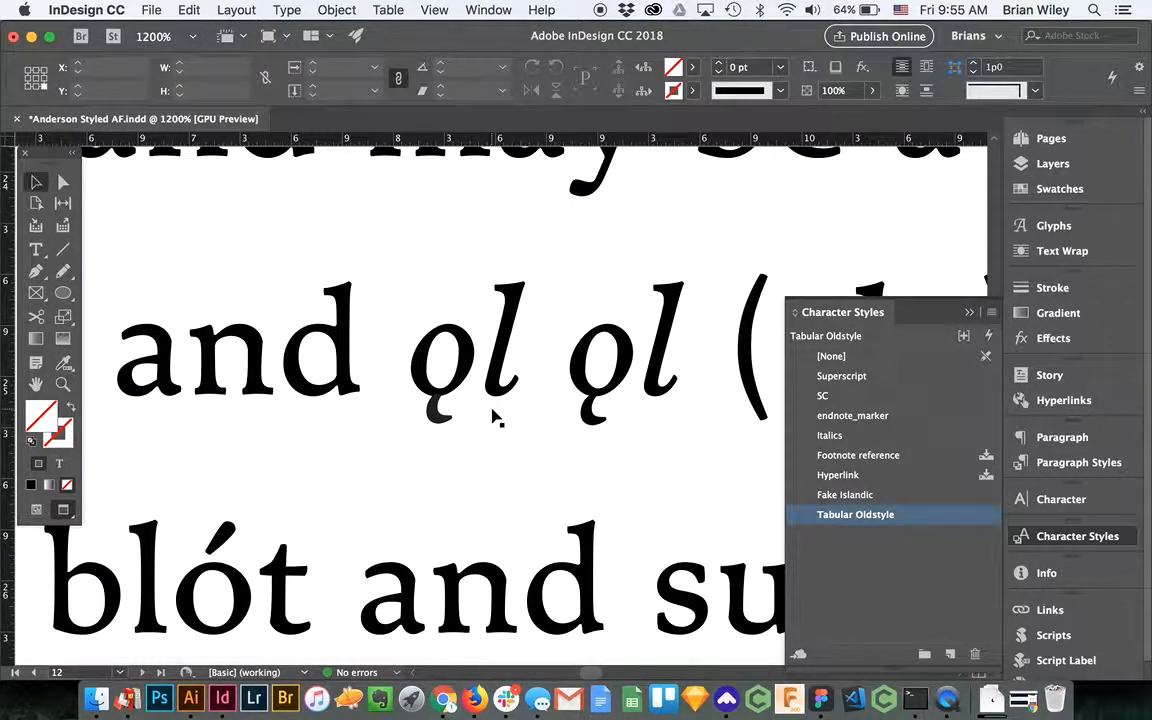
click(45, 181)
key(z)
alt+click(476, 447)
alt+click(632, 382)
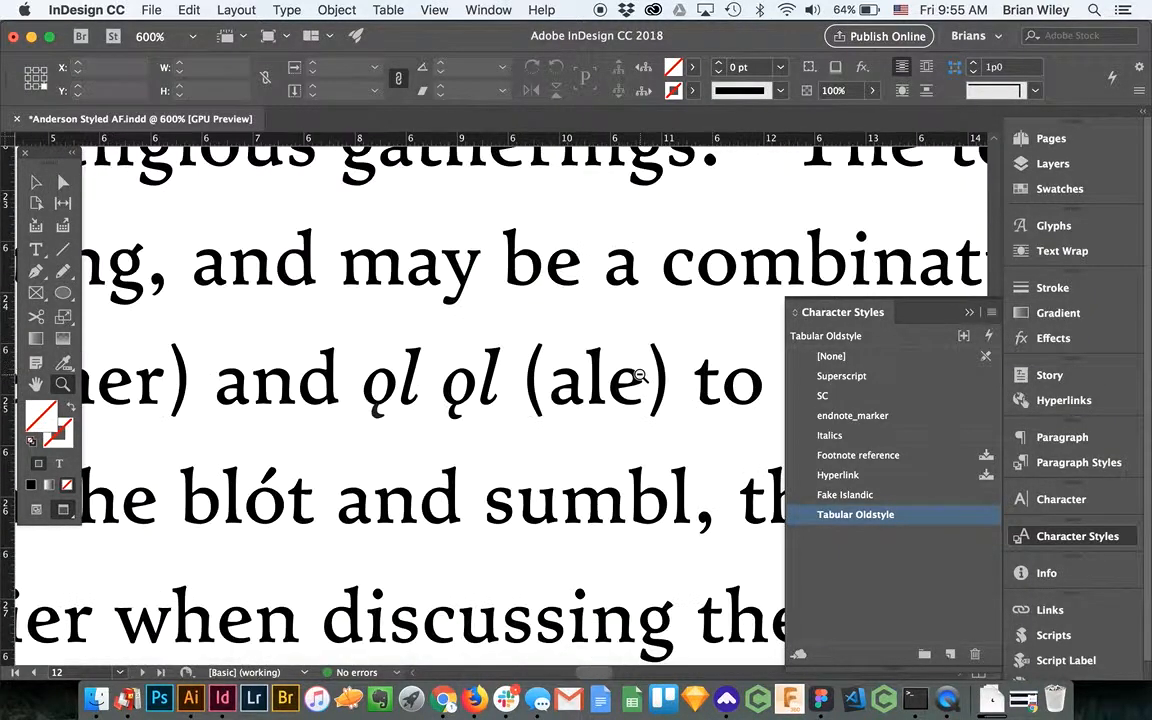
Step: Insert the word "text" before "and" ahead of the first "ǫl" to test that the anchored hook follows the text
click(36, 250)
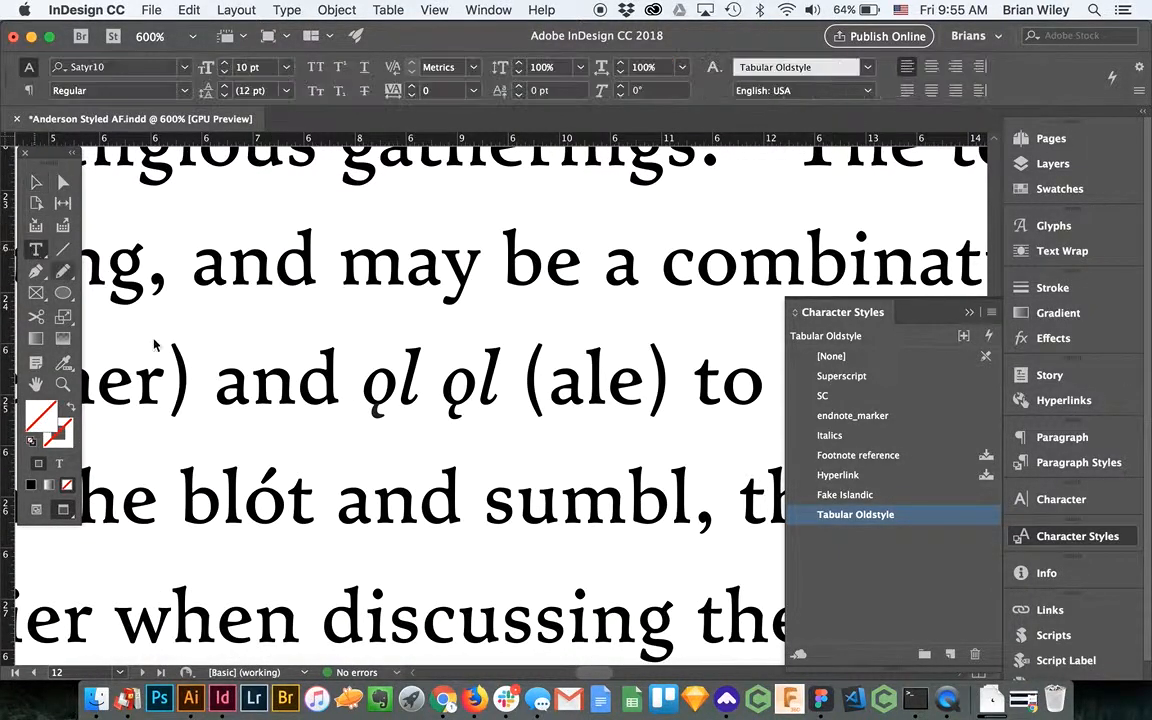
click(216, 398)
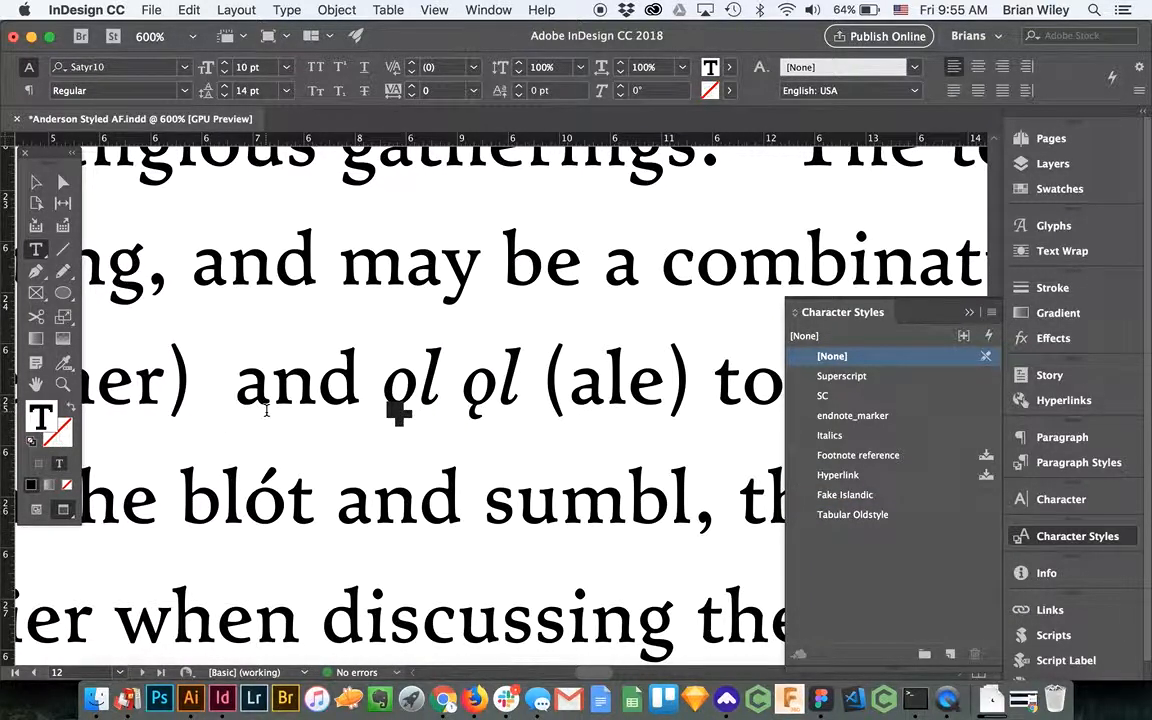
text(text)
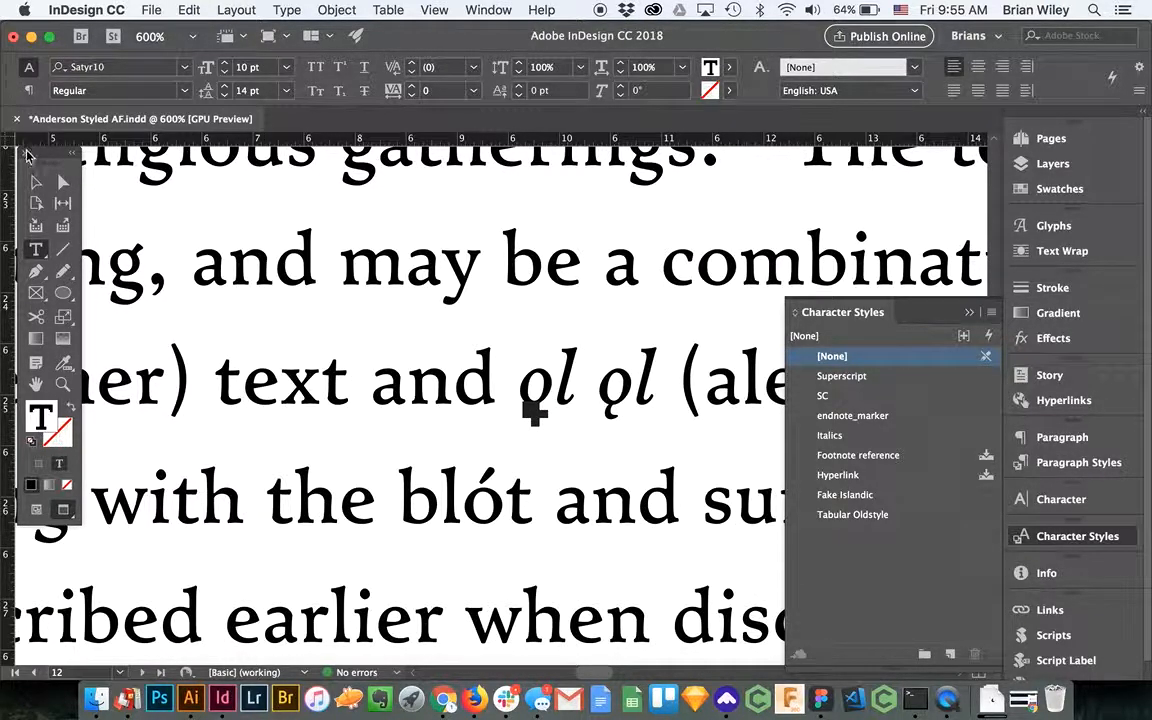
click(37, 183)
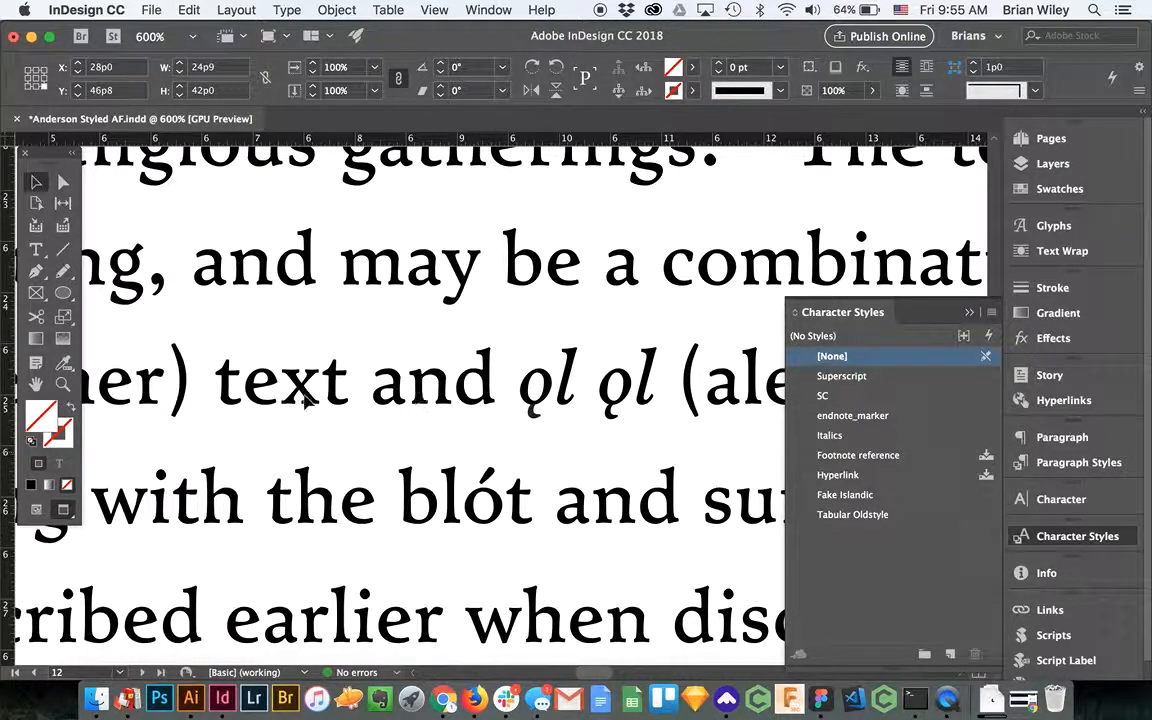
Step: Delete the test word "text" before "and" and leave text editing
key(t)
drag(370, 385, 222, 390)
key(BackSpace)
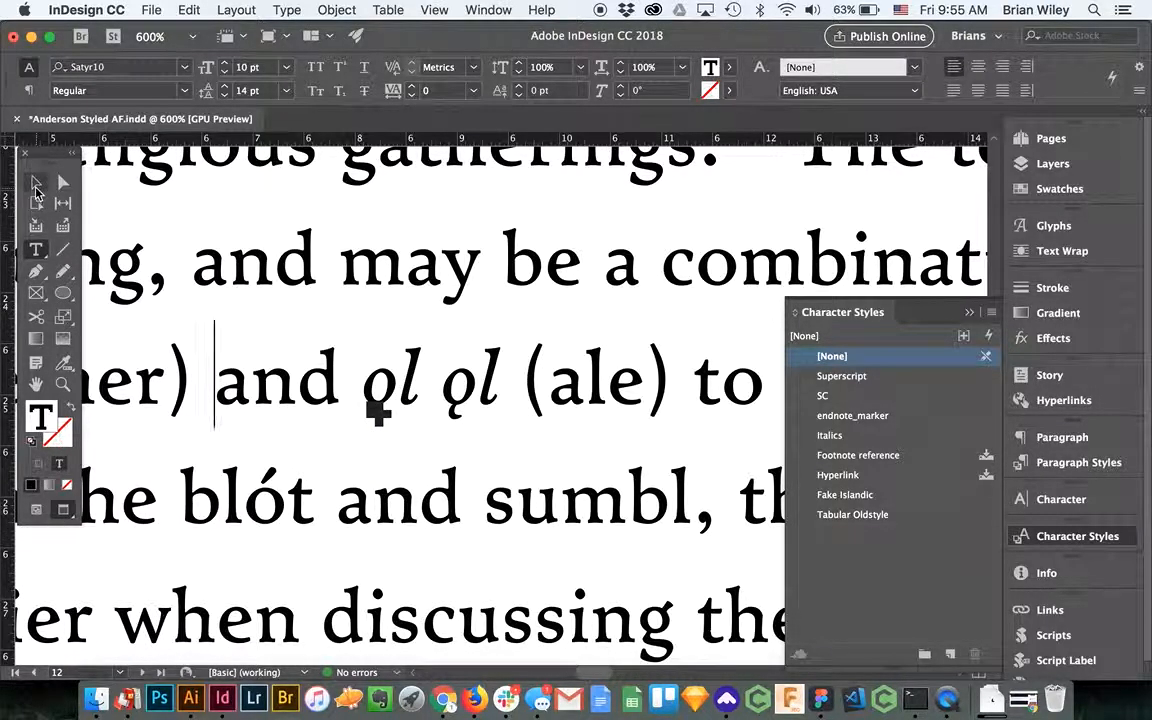
key(Escape)
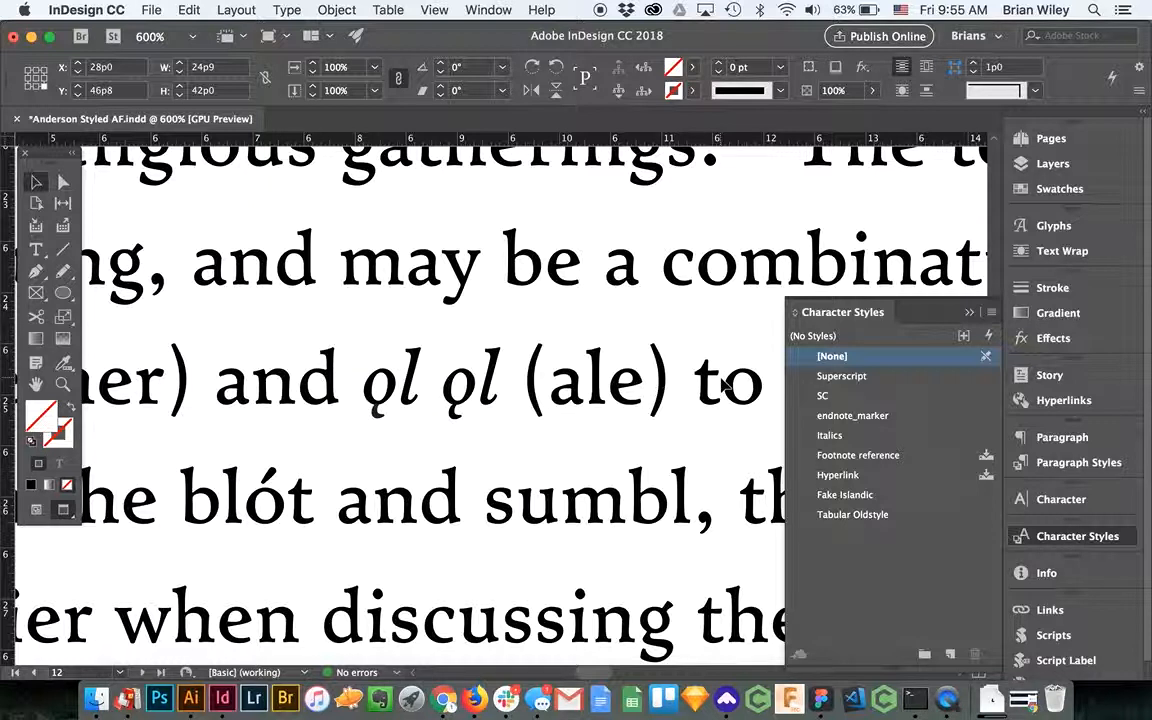